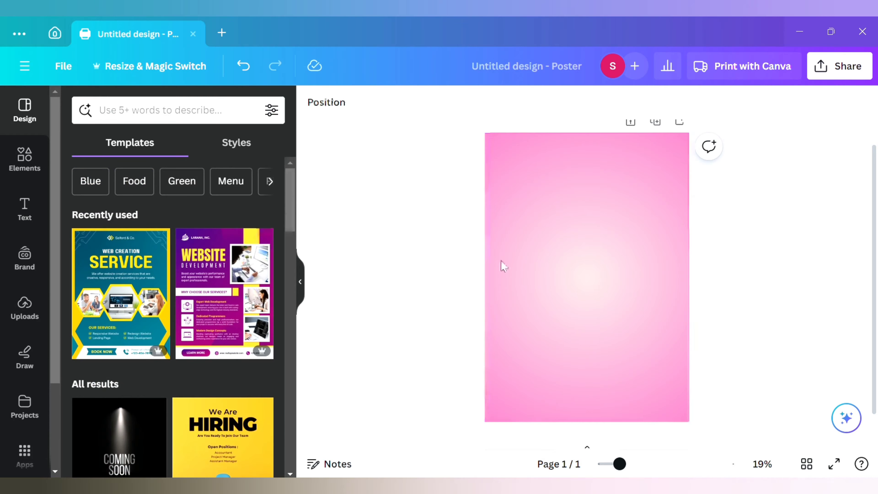
Add the uploaded strawberry milkshake glass image to the pink poster.
left_click(23, 162)
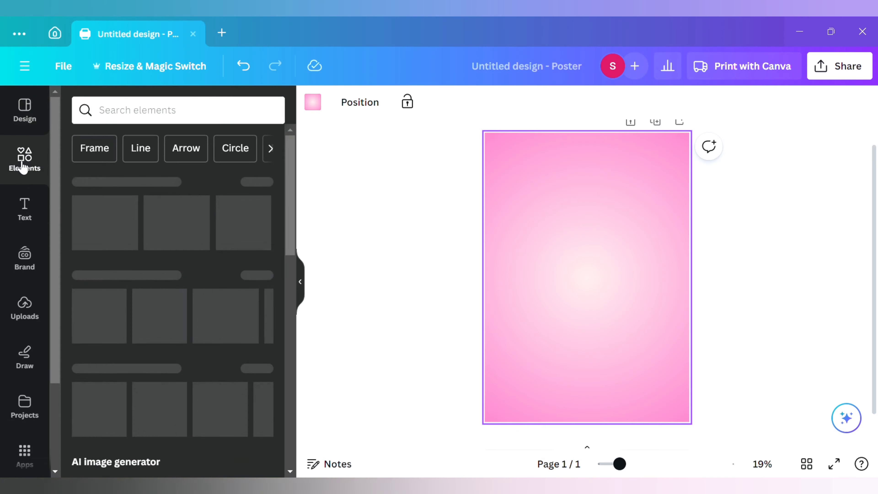
left_click(27, 309)
left_click(155, 229)
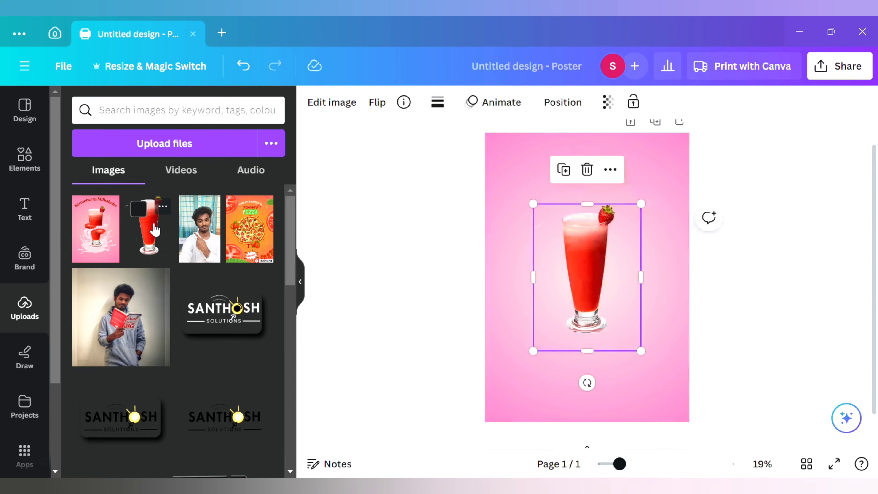
Crop the milkshake image on its sides and bottom to remove the empty margin around the glass.
left_click(333, 102)
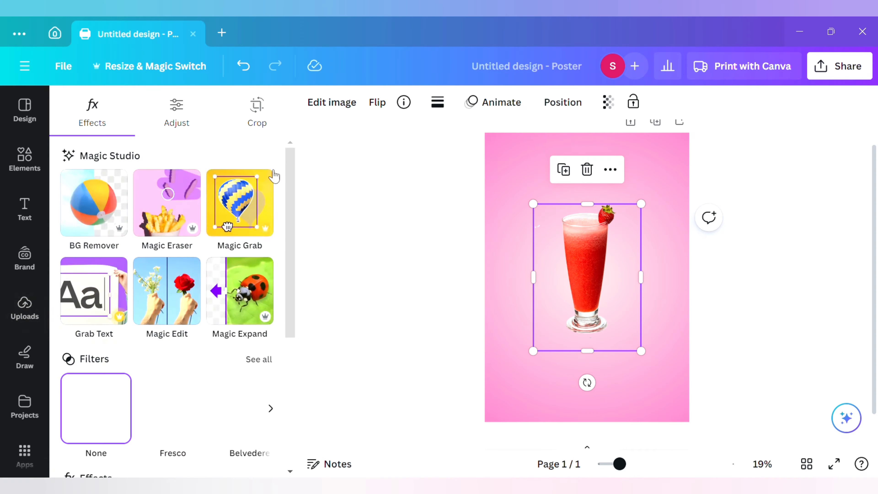
left_click(254, 123)
left_click_drag(545, 357, 557, 357)
left_click_drag(649, 351, 634, 346)
left_click(661, 323)
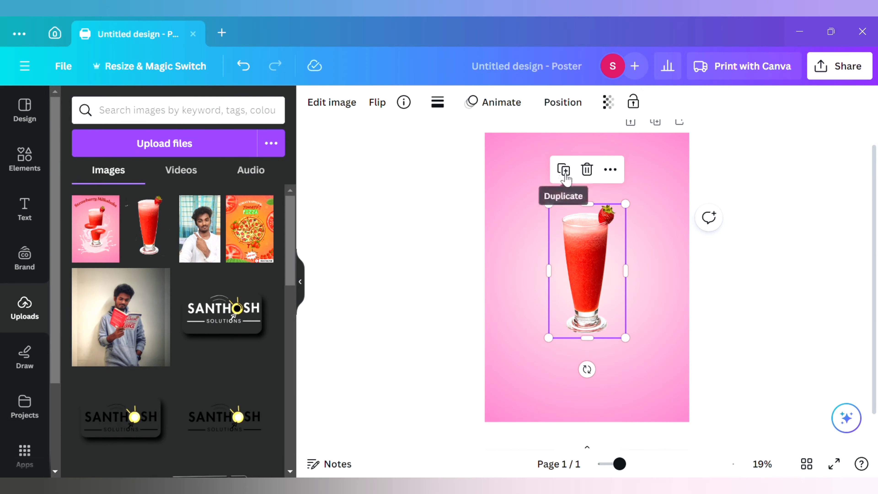
Enlarge the cropped milkshake glass and centre it on the poster.
left_click_drag(626, 204, 652, 157)
left_click_drag(607, 250, 594, 290)
left_click_drag(643, 201, 651, 188)
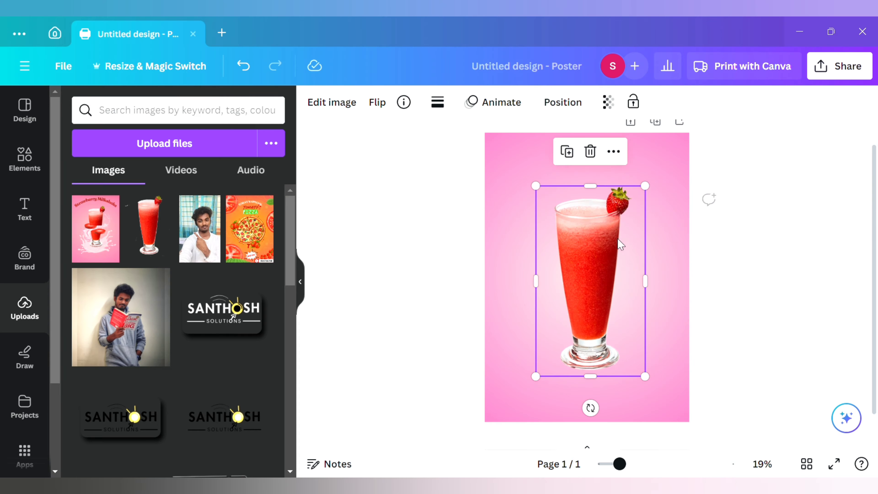
left_click_drag(601, 274, 593, 257)
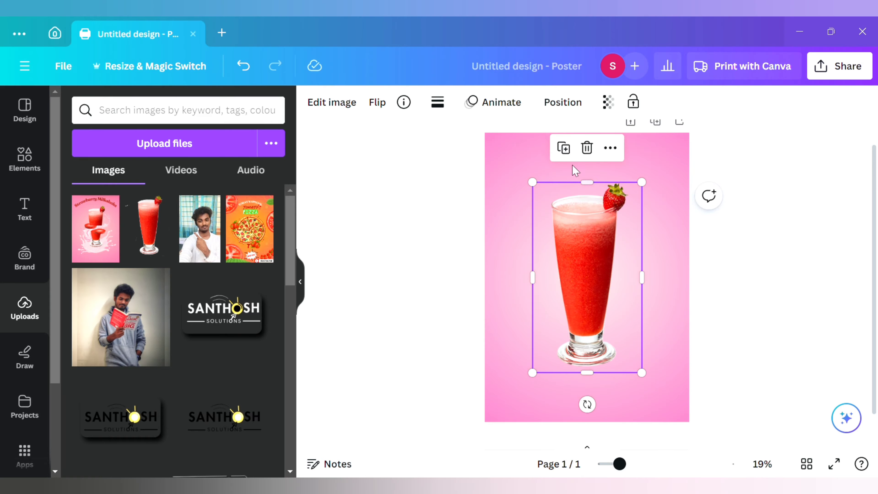
Duplicate the milkshake glass, align the copy exactly over the original and crop it down to the glass's lower part.
left_click(570, 155)
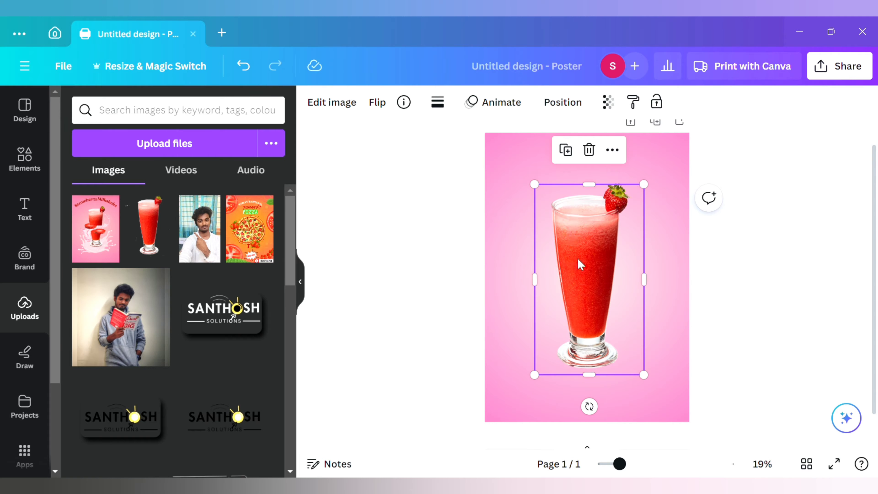
left_click_drag(582, 260, 581, 257)
left_click_drag(586, 182, 584, 292)
Crop the original glass to its upper part and move the lower piece down, keeping it centred, to leave a gap.
left_click(591, 235)
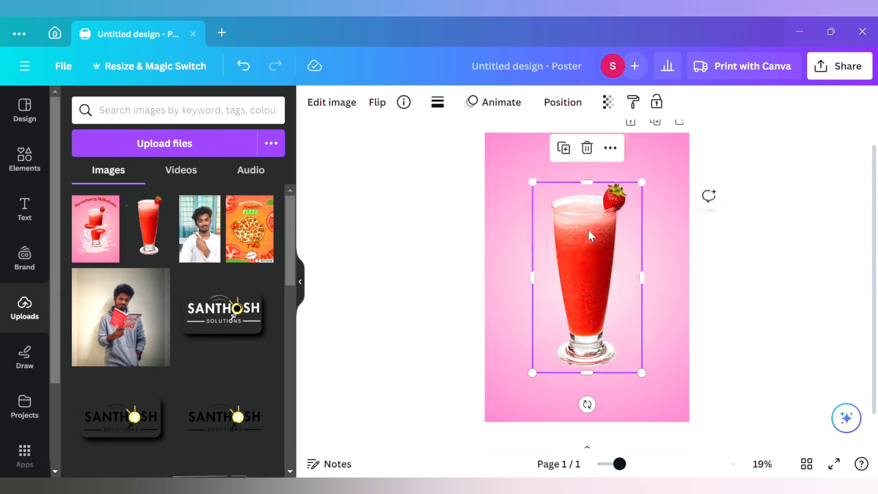
left_click_drag(595, 385, 598, 278)
left_click(712, 299)
left_click(586, 342)
left_click_drag(587, 342, 590, 349)
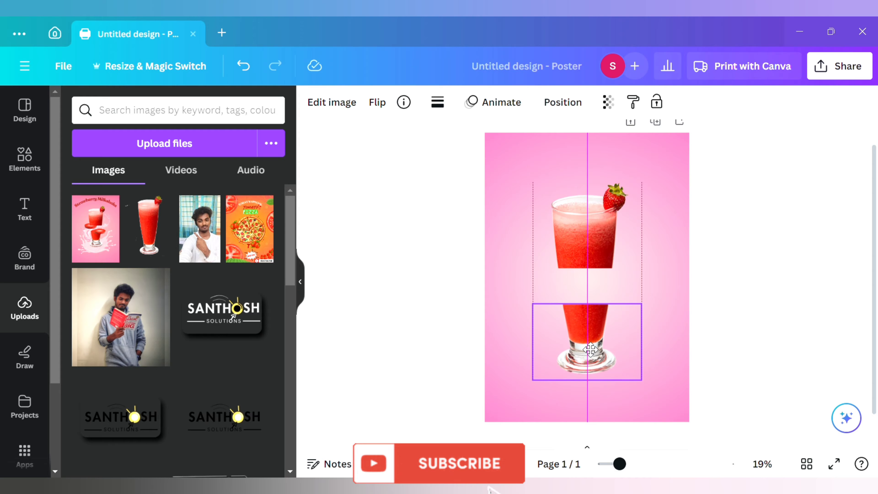
left_click(758, 290)
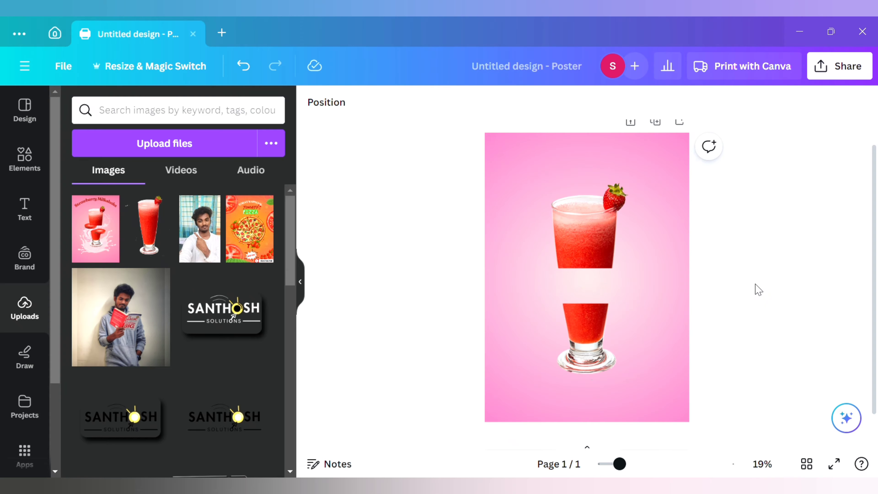
Add the whole strawberry photo from the recently used elements and shrink it into the poster's upper-left corner.
left_click(24, 158)
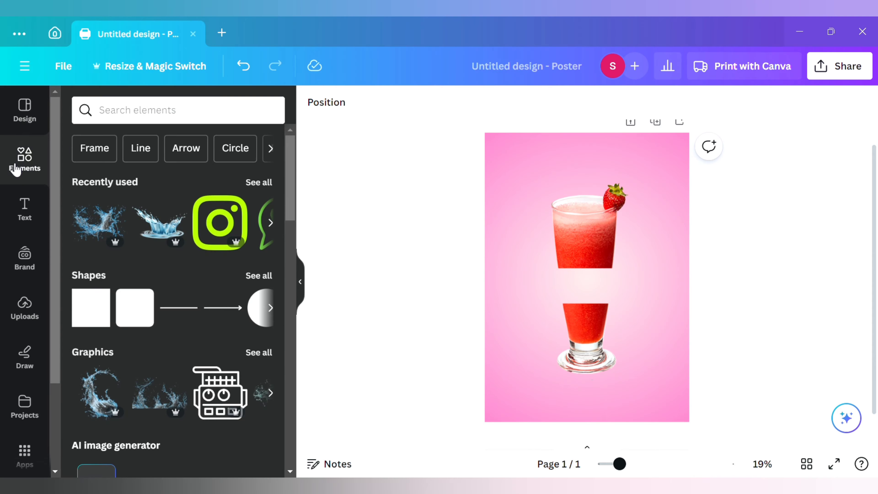
left_click(254, 184)
scroll(173, 277, "down", 3)
left_click(247, 376)
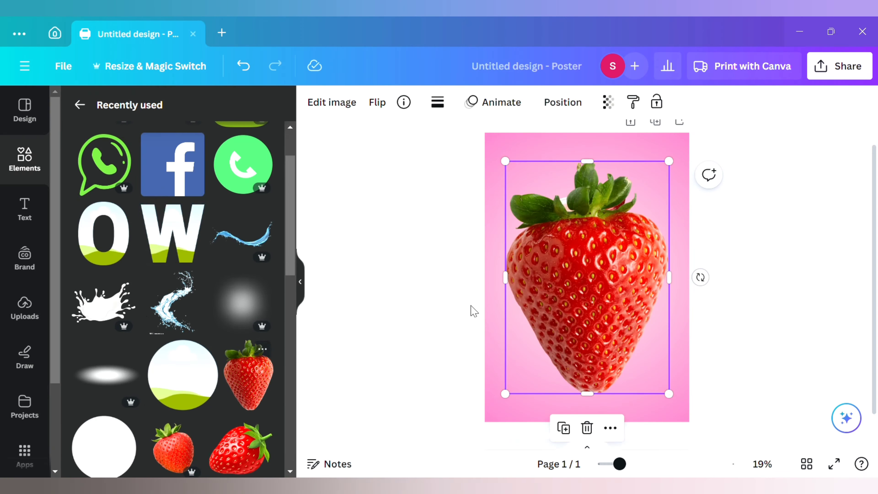
left_click_drag(674, 405, 515, 194)
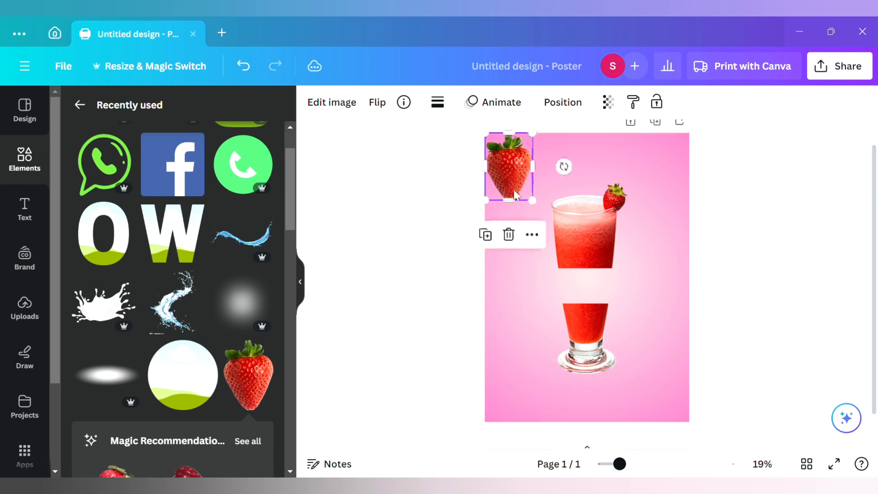
Add a red circle, flatten it into an ellipse and place it over the opening of the upper glass.
scroll(155, 310, "up", 2)
scroll(118, 363, "down", 9)
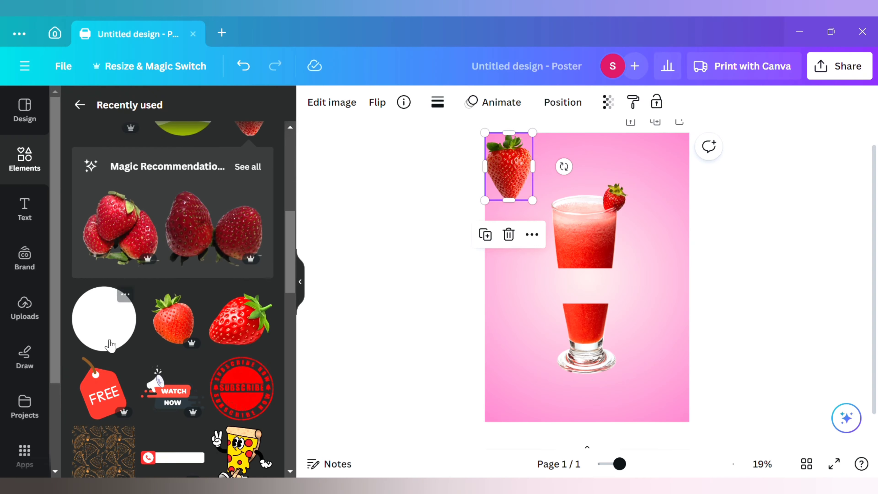
key("c")
left_click(364, 303)
left_click_drag(591, 282, 587, 209)
left_click_drag(590, 195, 590, 207)
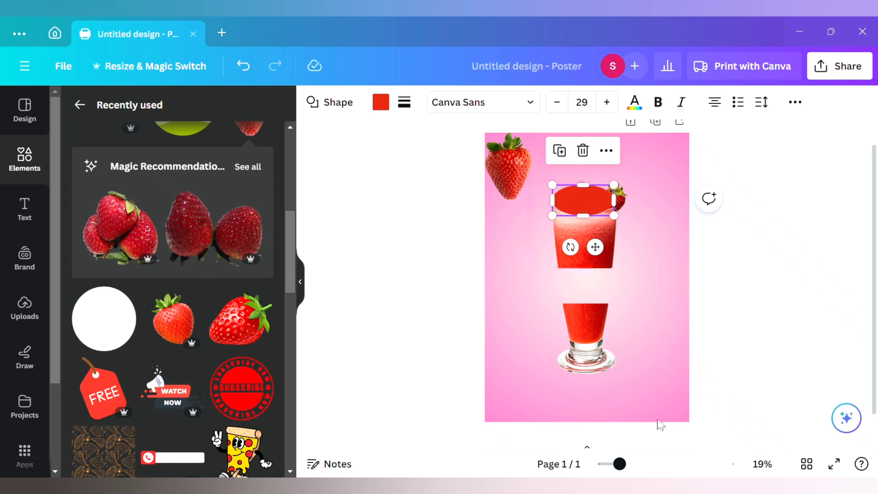
Adjust the red ellipse's size and position so that it fits inside the rim of the upper glass.
left_click_drag(620, 465, 653, 465)
scroll(660, 308, "up", 3)
left_click_drag(578, 260, 586, 266)
left_click_drag(663, 305, 667, 306)
left_click_drag(507, 339, 529, 330)
left_click_drag(599, 289, 580, 302)
left_click_drag(579, 343, 582, 319)
left_click_drag(579, 281, 576, 286)
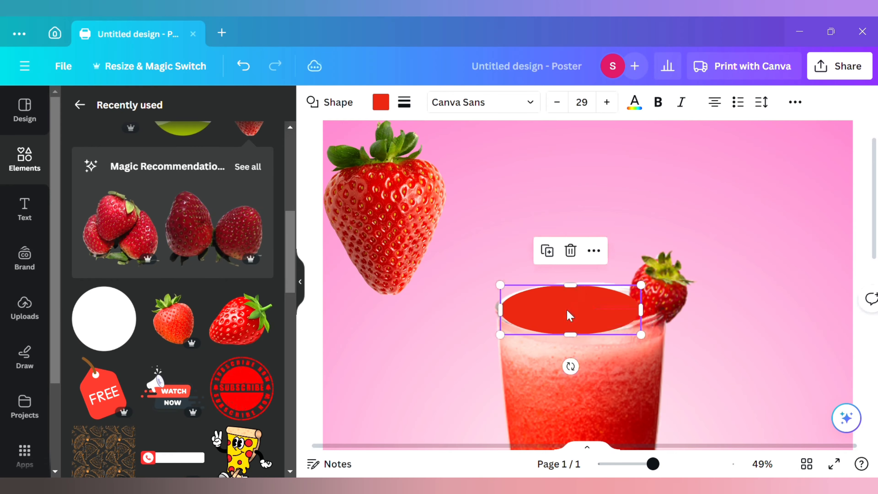
left_click_drag(569, 315, 571, 312)
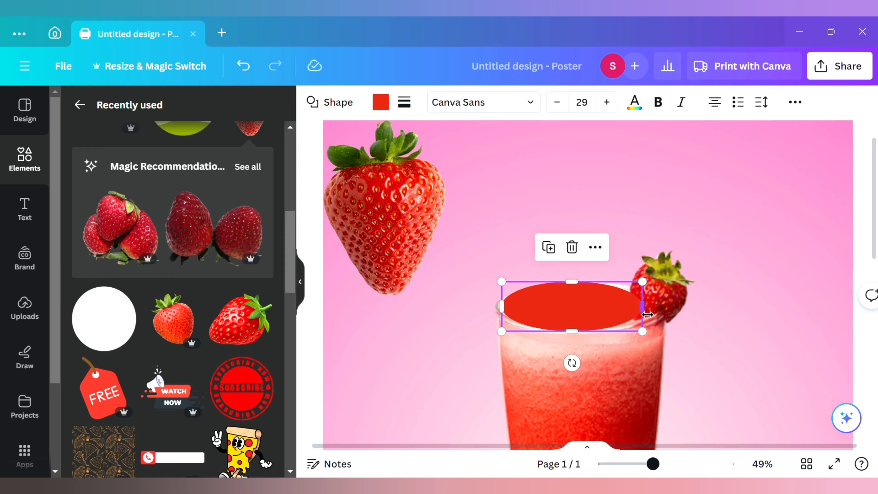
left_click_drag(642, 306, 660, 315)
Duplicate the red ellipse and move the copy onto the cut top of the lower glass piece.
scroll(641, 307, "down", 4)
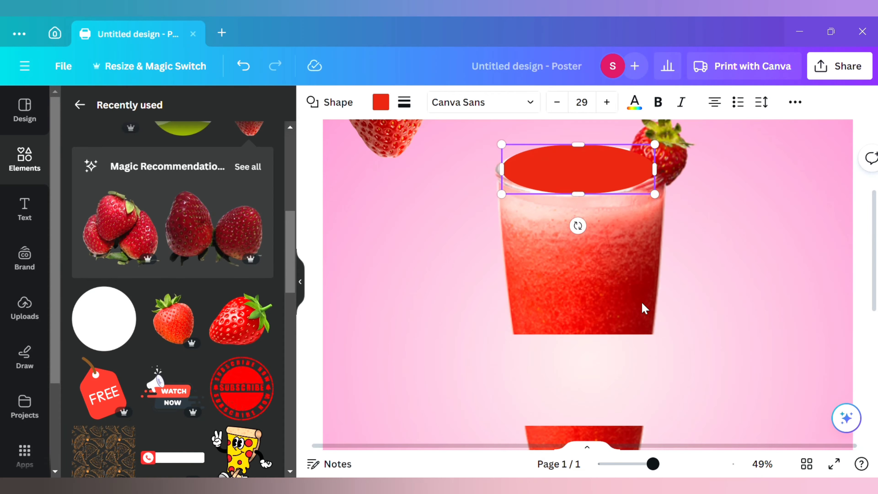
left_click(555, 231)
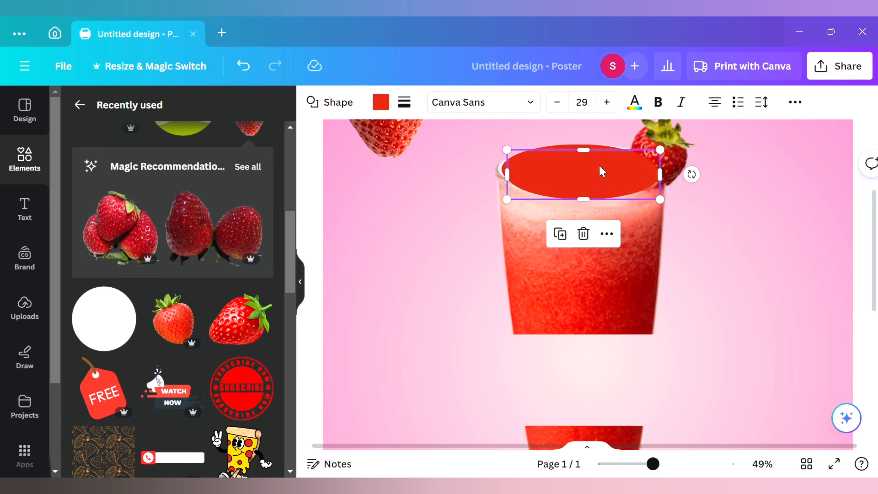
left_click_drag(602, 171, 616, 345)
scroll(615, 346, "down", 6)
scroll(615, 346, "up", 1)
left_click_drag(615, 227, 618, 297)
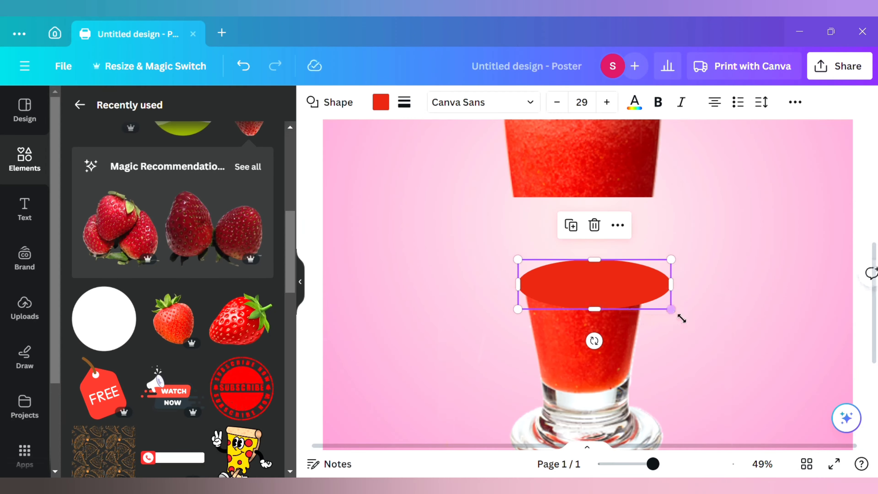
Resize the copied ellipse to match the width of the lower glass piece's cut edge.
left_click_drag(671, 307, 600, 298)
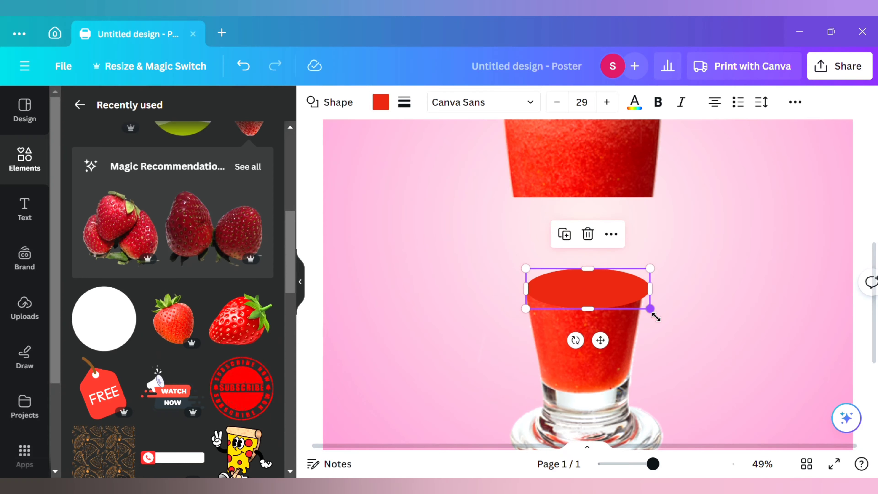
mouse_move(650, 308)
left_mouse_down()
mouse_move(641, 305)
mouse_move(650, 315)
left_mouse_up()
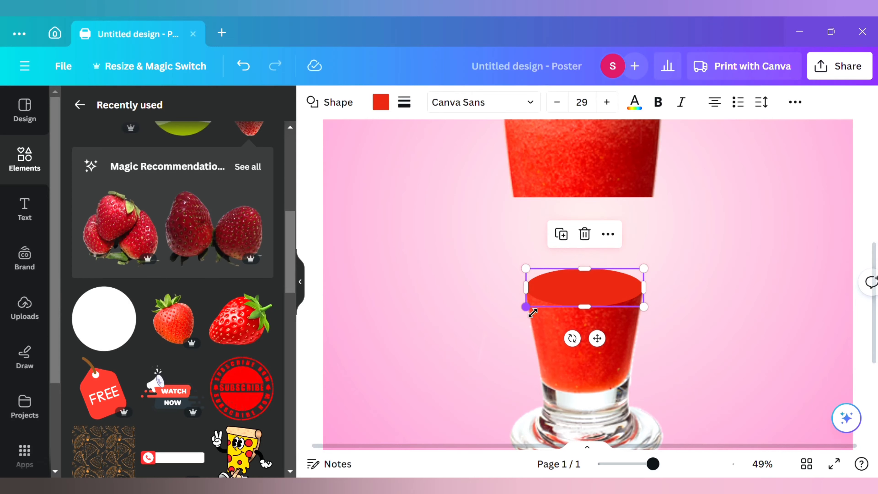
left_click_drag(532, 312, 525, 307)
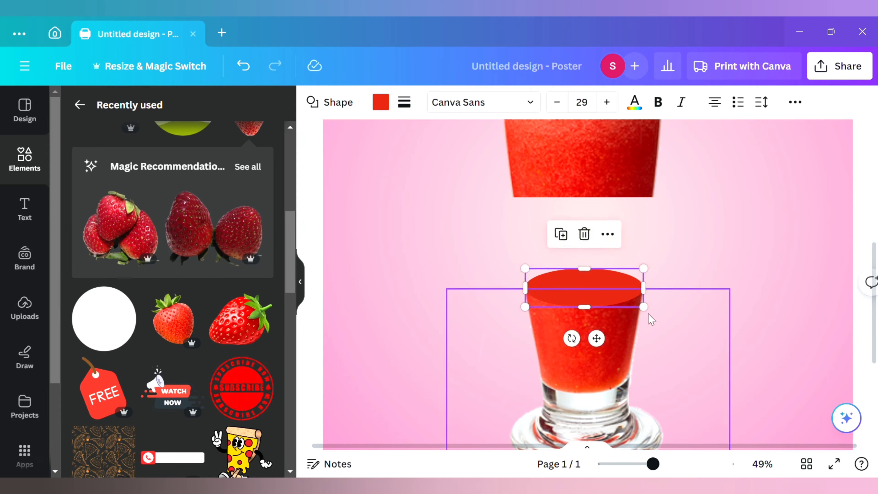
left_click(651, 320)
left_click(714, 251)
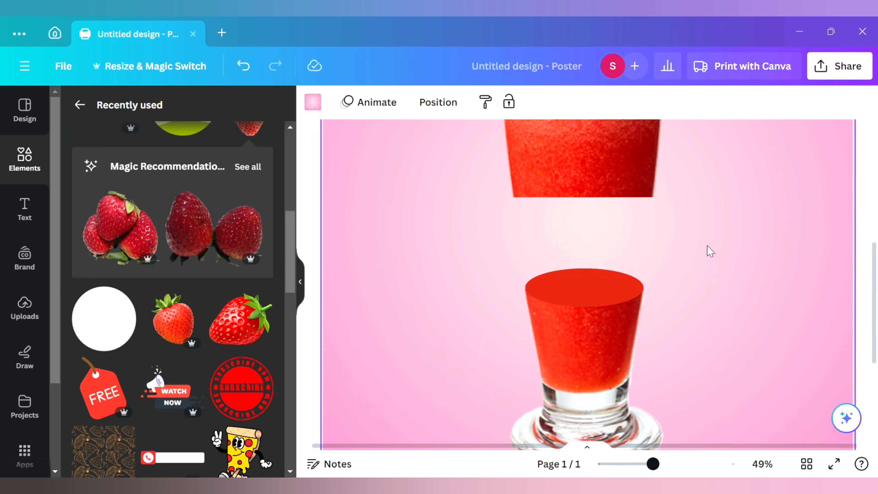
Duplicate the lower ellipse and move the copy to the empty area on the poster's right side.
left_click(599, 275)
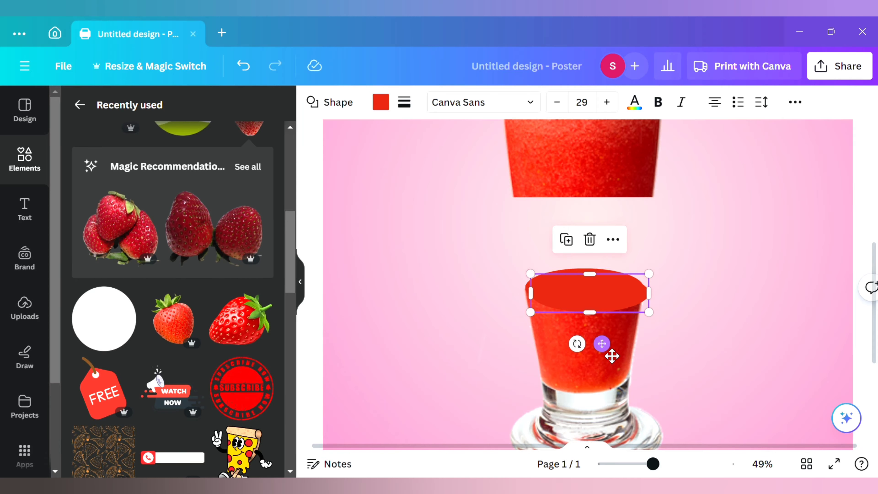
left_click_drag(612, 354, 768, 231)
Add a circular frame from the recently used elements and fill it with the strawberry photo from the poster's corner.
scroll(100, 311, "up", 4)
left_click(183, 238)
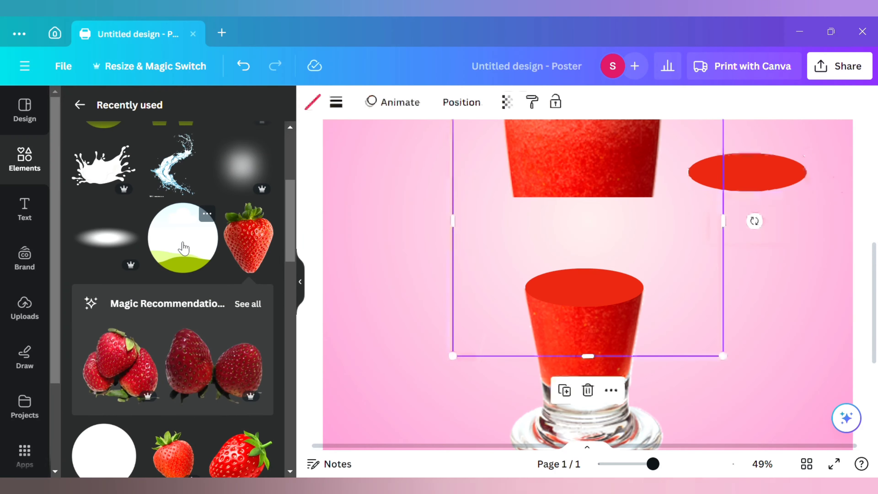
scroll(613, 289, "up", 5)
scroll(619, 294, "down", 2)
left_click(404, 138)
left_click_drag(448, 158, 486, 217)
left_click_drag(405, 163, 574, 263)
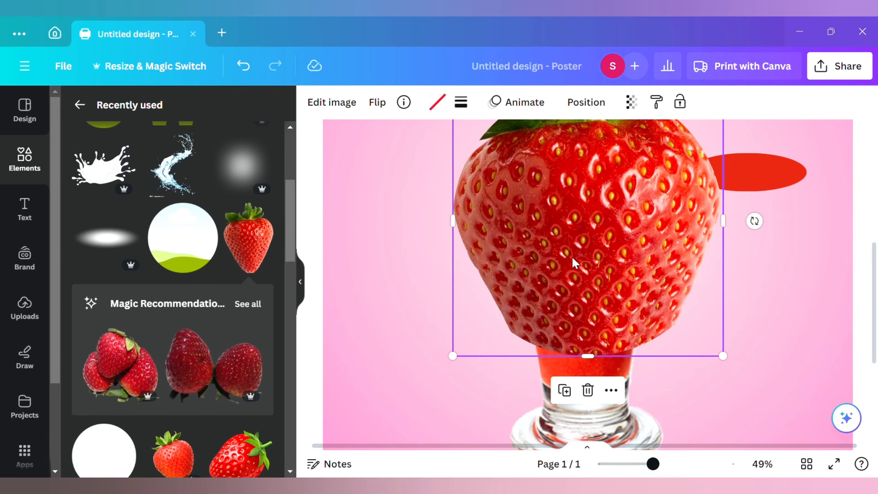
Flatten the strawberry-filled frame into an ellipse about 21.4 wide and 7.7 high.
left_click_drag(587, 357, 588, 190)
scroll(594, 261, "up", 3)
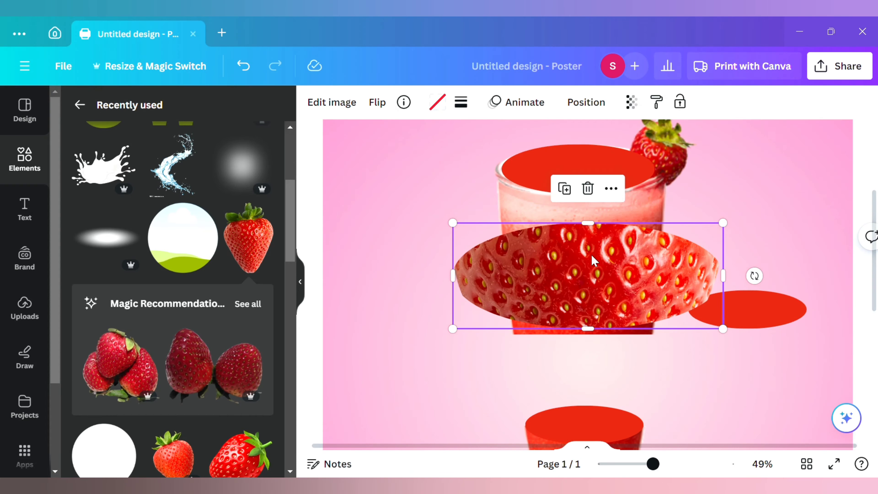
left_click_drag(588, 329, 599, 326)
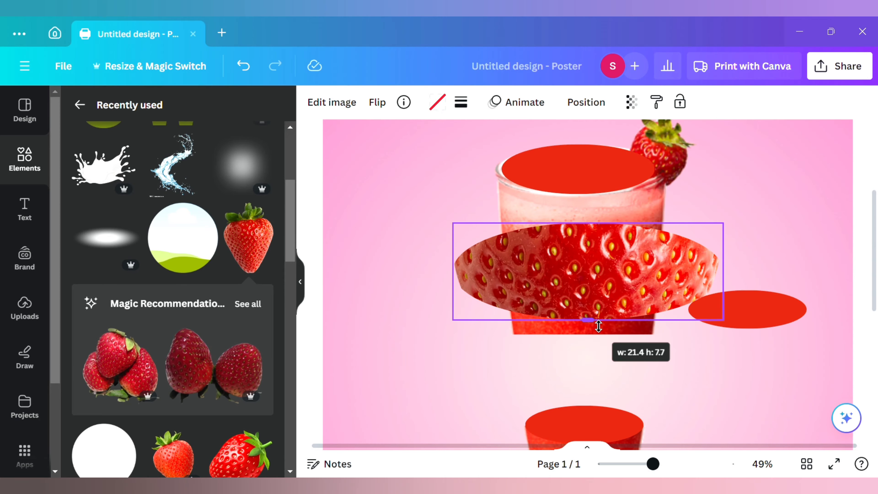
Shrink the strawberry-textured ellipse to about 12 by 4 and place it below the spare red ellipse beside the glass.
left_click_drag(588, 267, 695, 353)
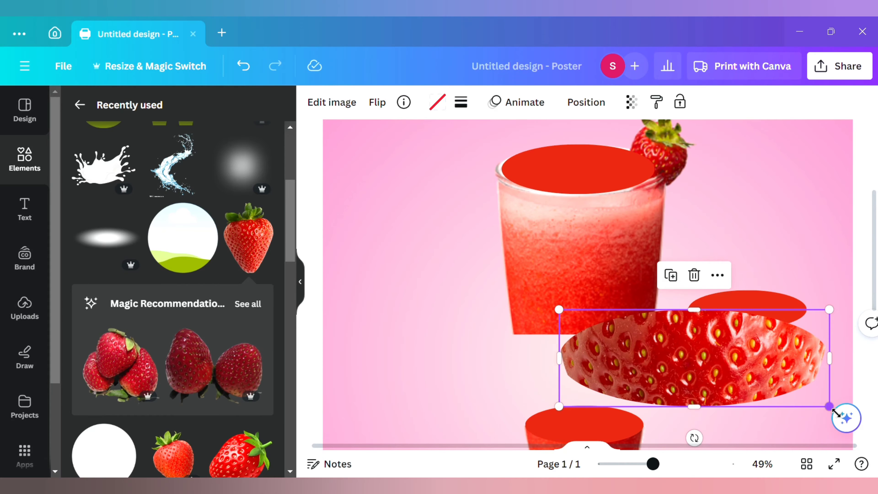
left_click_drag(836, 412, 730, 370)
left_click_drag(621, 361, 726, 378)
left_click_drag(671, 393, 691, 388)
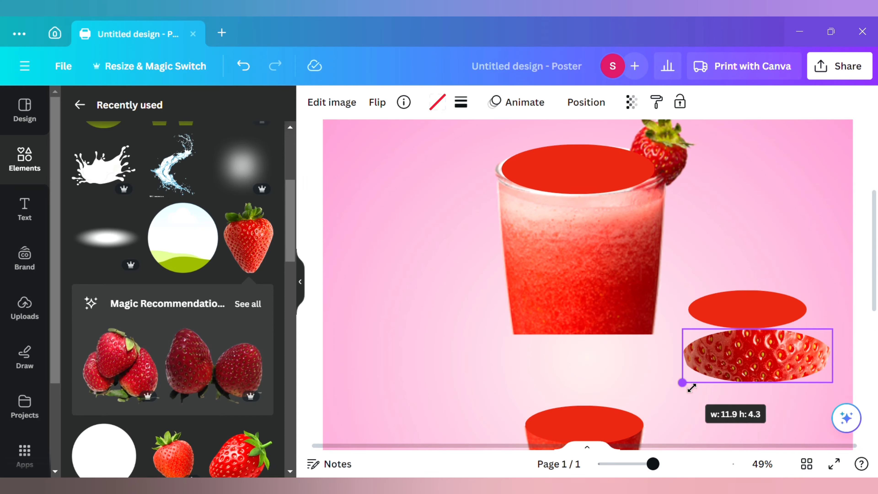
left_click_drag(771, 363, 760, 373)
Duplicate the spare red ellipse and fit the copy over the strawberry-textured ellipse to form a slice with a textured lower edge.
left_click(745, 324)
left_click(730, 259)
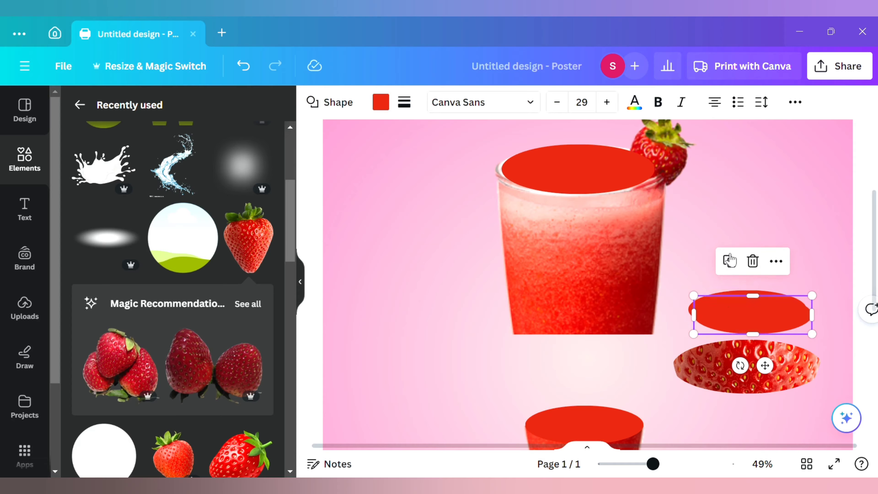
left_click_drag(699, 341, 677, 346)
left_click_drag(732, 337, 735, 368)
left_click_drag(679, 373, 673, 381)
left_click_drag(737, 355, 747, 364)
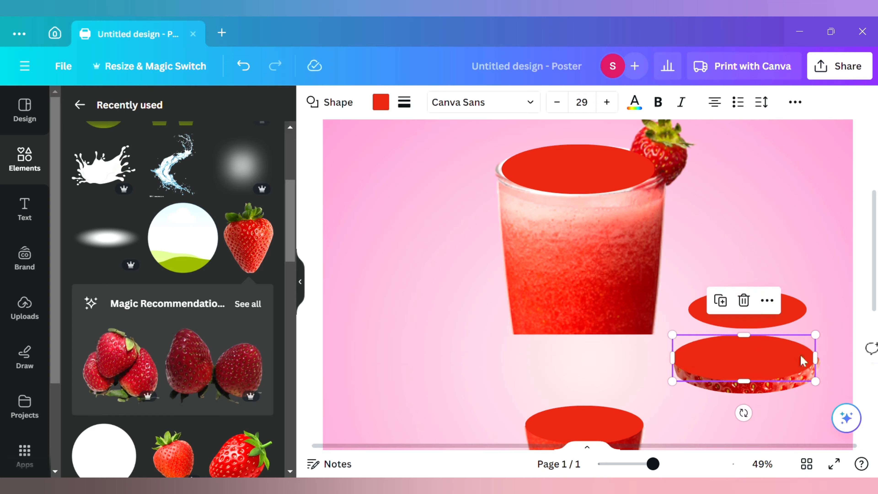
left_click(827, 309)
left_click_drag(773, 372, 772, 371)
left_click(822, 261)
Delete the spare red ellipse above the strawberry slice.
left_click(772, 318)
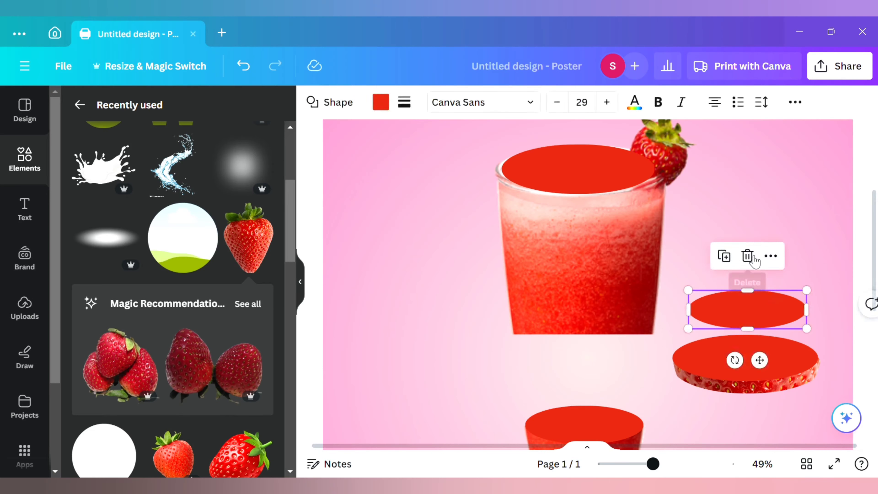
left_click(746, 252)
scroll(139, 228, "up", 5)
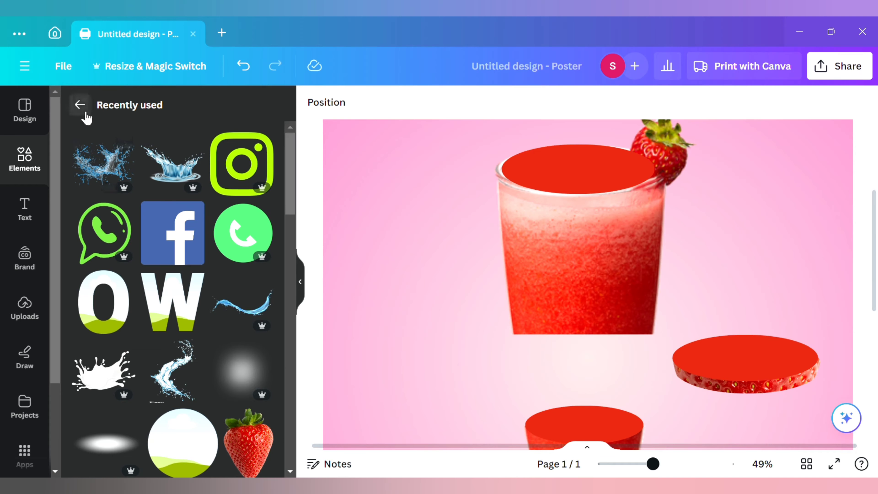
Find the recent search light among the graphics and add the round white glow to the poster.
left_click(80, 106)
left_click(139, 110)
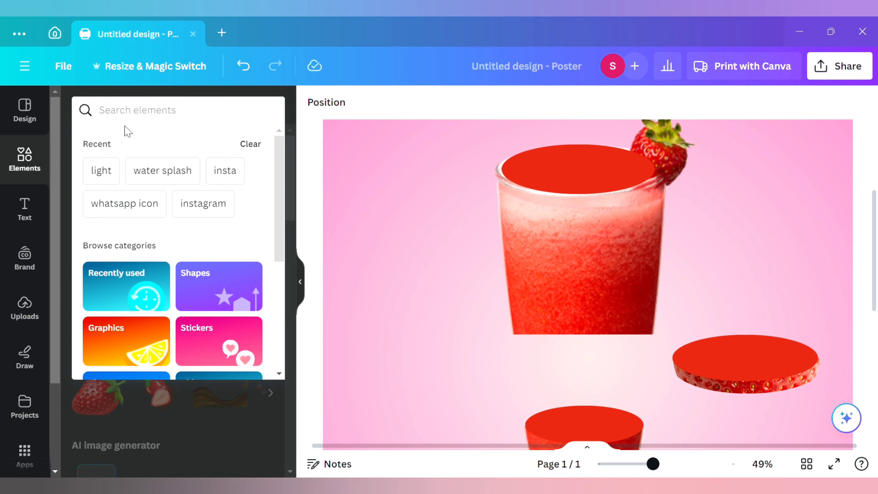
left_click(102, 173)
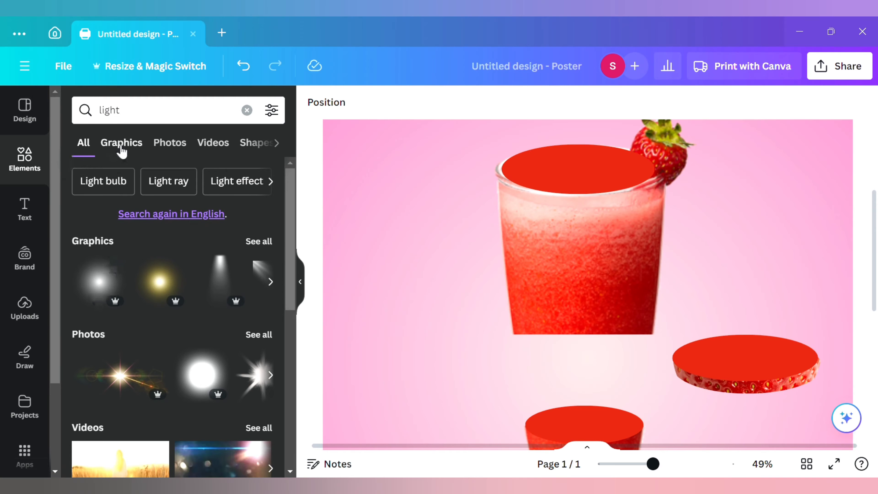
left_click(122, 144)
scroll(149, 357, "down", 5)
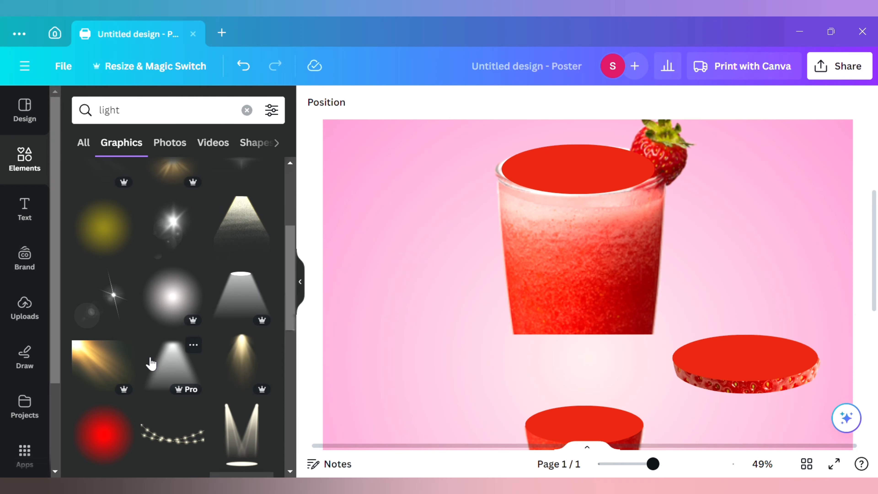
scroll(149, 363, "up", 5)
left_click(103, 264)
Shrink the white glow and move it onto the red top of the strawberry slice.
scroll(621, 315, "down", 5)
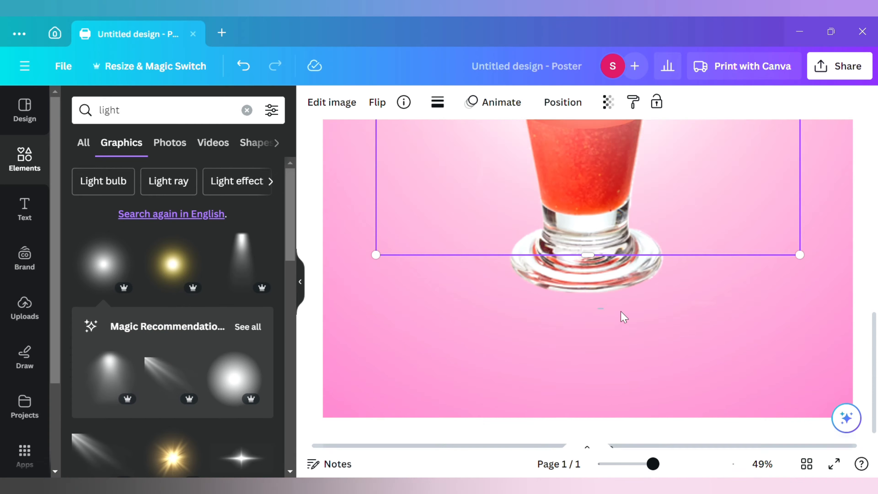
scroll(802, 440, "up", 4)
left_click_drag(806, 437, 538, 170)
scroll(503, 210, "up", 5)
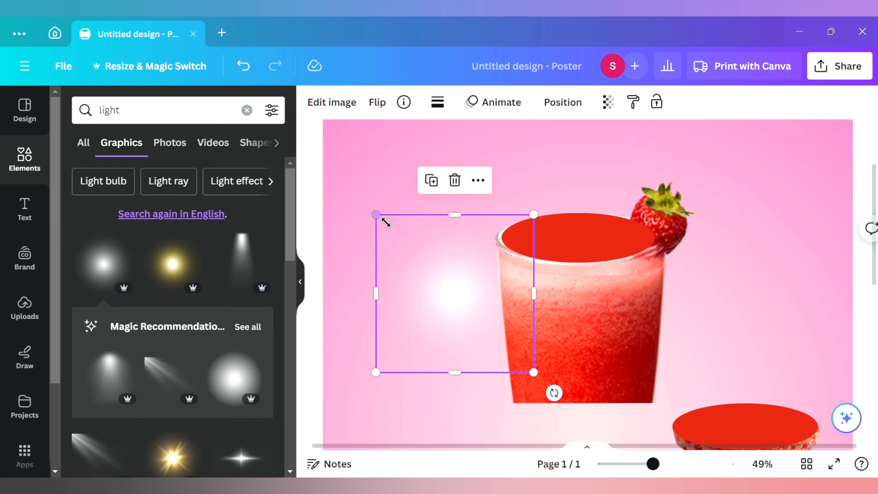
left_click_drag(378, 217, 417, 255)
left_click_drag(484, 317, 758, 431)
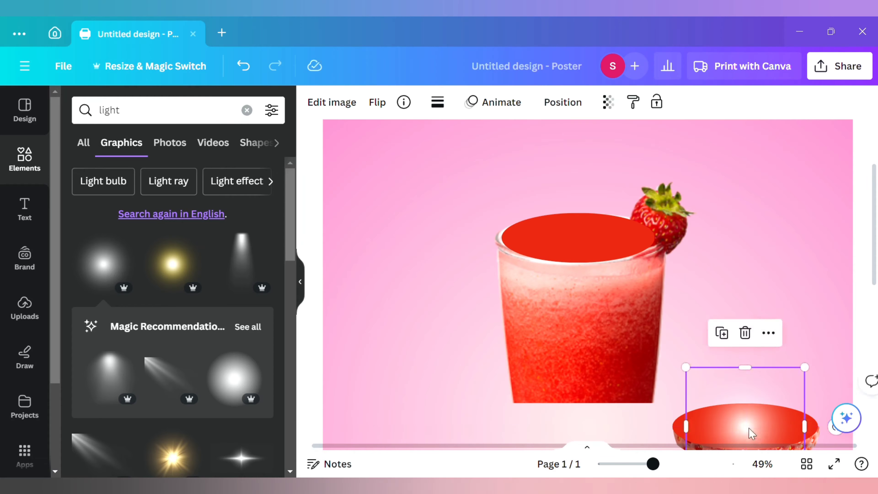
Resize the glow to fit across the strawberry slice and centre it on the red surface.
scroll(792, 425, "down", 3)
left_click_drag(805, 417, 761, 373)
left_click_drag(733, 345, 751, 368)
left_click_drag(707, 317, 690, 300)
left_click_drag(743, 351, 806, 358)
left_click_drag(700, 360, 747, 365)
Slightly lower the glow's opacity and group it with the strawberry slice.
left_click(608, 102)
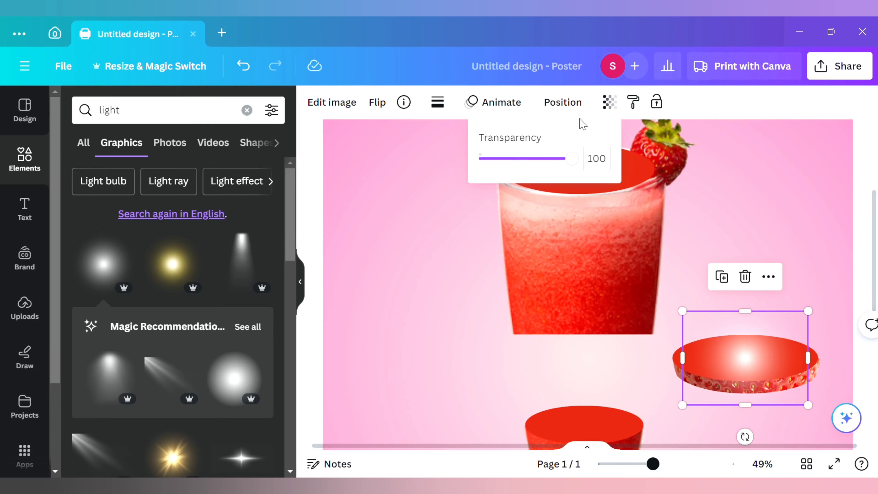
left_click_drag(571, 158, 559, 177)
left_click(818, 249)
left_click_drag(788, 243, 800, 409)
left_click(723, 282)
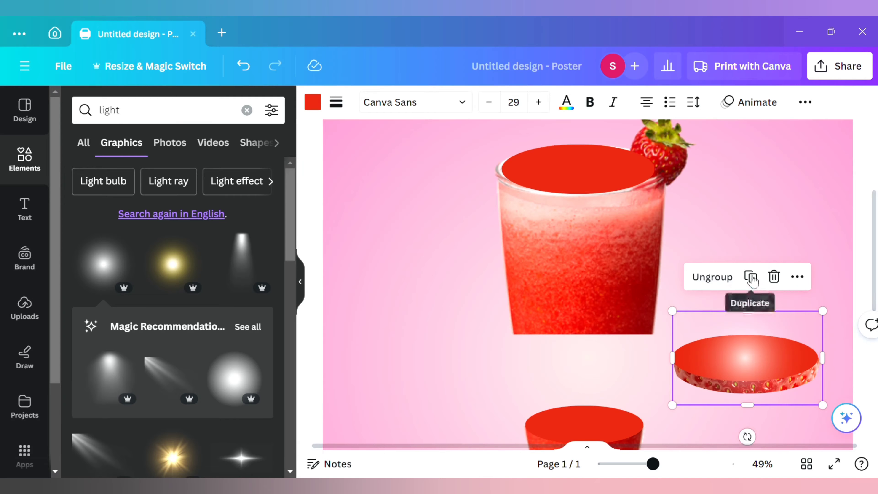
Duplicate the grouped strawberry slice and stagger the two slices in the gap between the upper and lower glass pieces.
left_click(752, 281)
left_click_drag(760, 364, 539, 351)
left_click_drag(458, 394, 471, 387)
scroll(775, 343, "down", 2)
left_click_drag(774, 343, 643, 359)
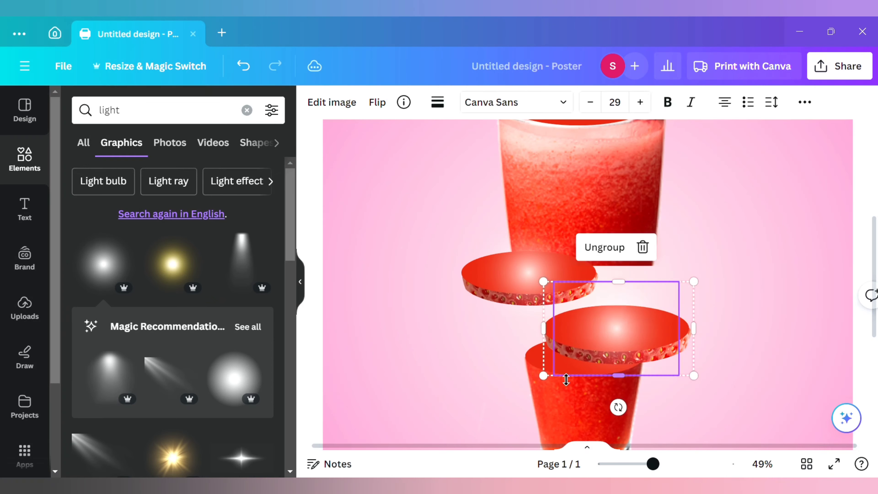
Resize both strawberry slices and adjust their offset, one under the upper glass piece and one above the lower piece.
left_click(820, 357)
left_click(685, 347)
left_click_drag(701, 287, 677, 302)
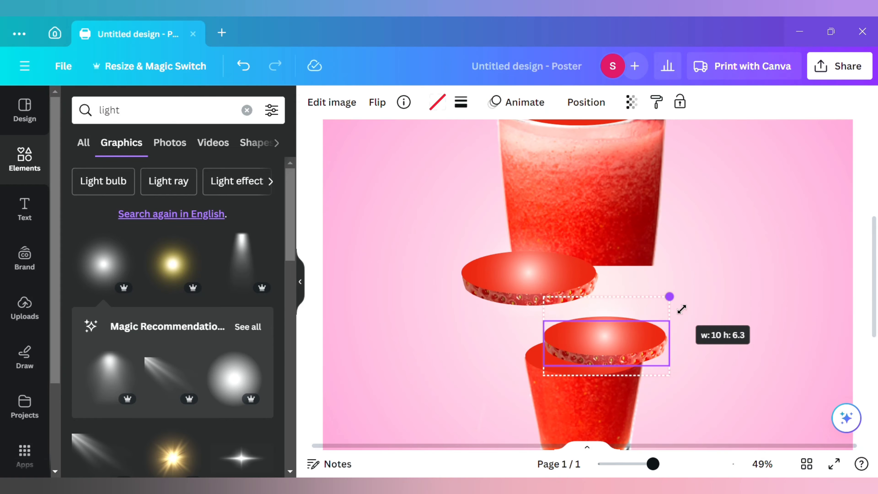
left_click(463, 287)
left_click_drag(464, 246, 469, 235)
left_click_drag(541, 290, 531, 296)
left_click(612, 351)
left_click_drag(676, 305, 688, 288)
left_click(744, 286)
left_click_drag(649, 338, 661, 340)
Bring the upper glass piece in front of all other layers.
left_click(552, 151)
right_click(551, 149)
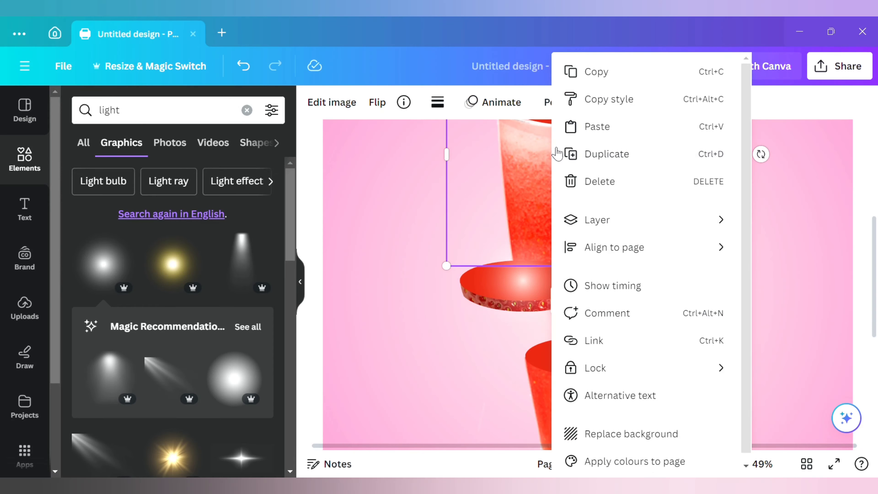
left_click(410, 163)
left_click(553, 108)
left_click(238, 112)
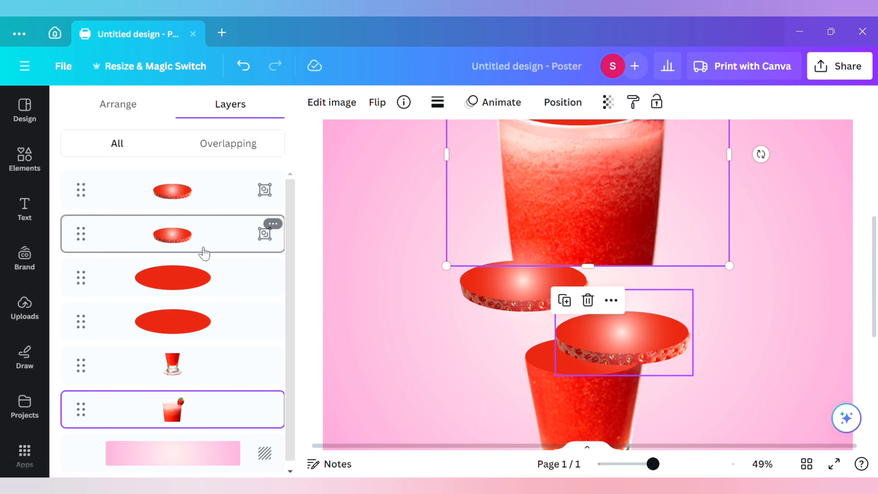
left_click_drag(211, 408, 185, 173)
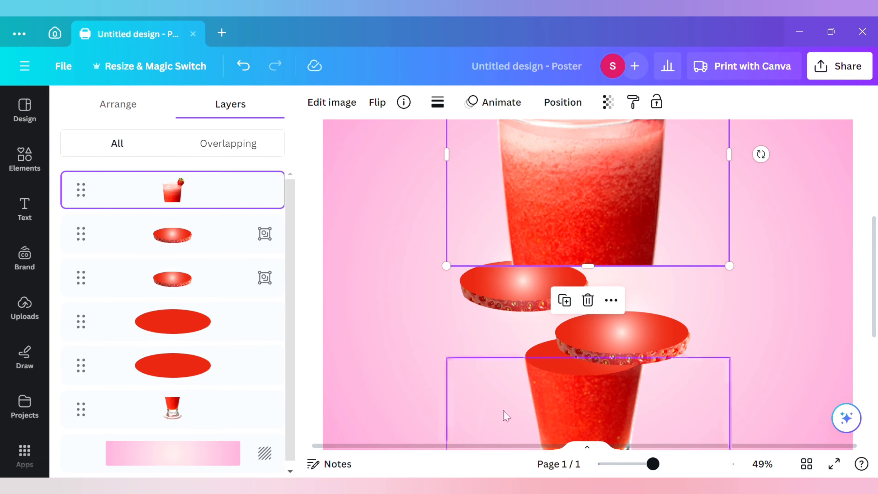
left_click(766, 294)
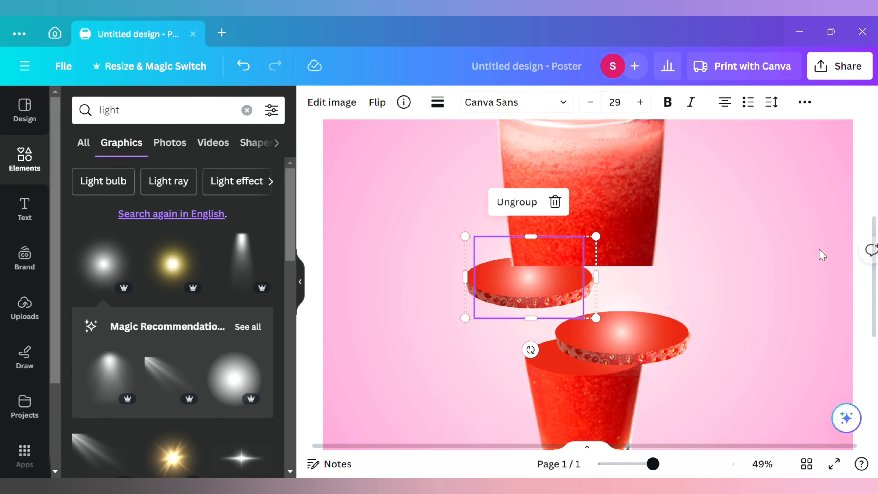
Nudge the lower strawberry slice slightly to the right above the lower glass piece.
left_click(747, 263)
scroll(747, 263, "down", 2)
left_click(650, 283)
left_click_drag(656, 286, 661, 290)
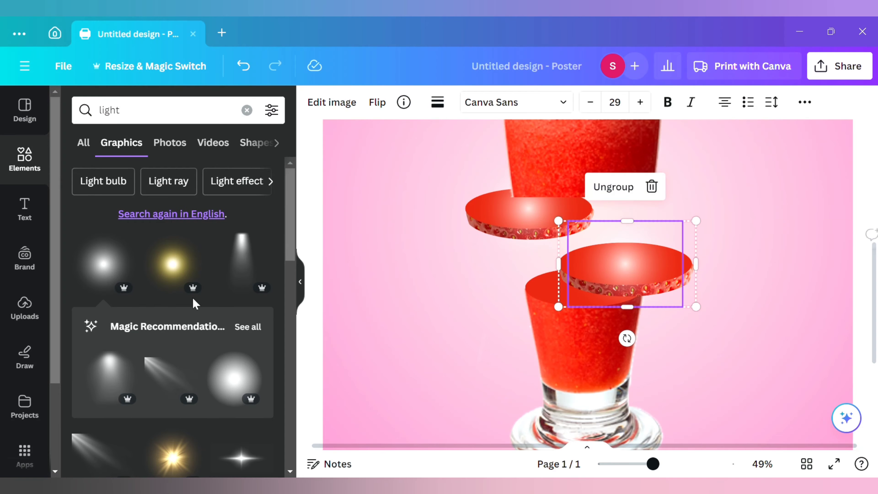
Add the blue crown-shaped water splash from the recently used elements and place it around the base of the glass.
left_click(247, 110)
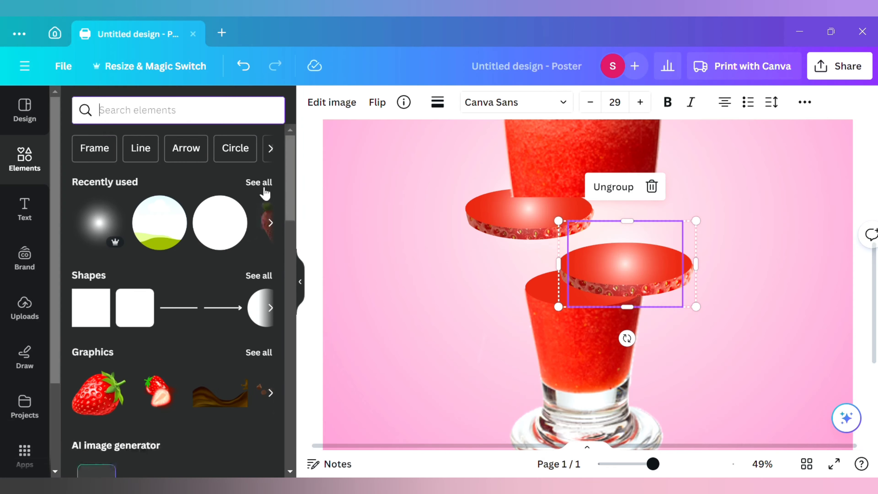
left_click(258, 184)
scroll(193, 287, "down", 3)
scroll(194, 288, "up", 2)
left_click(239, 149)
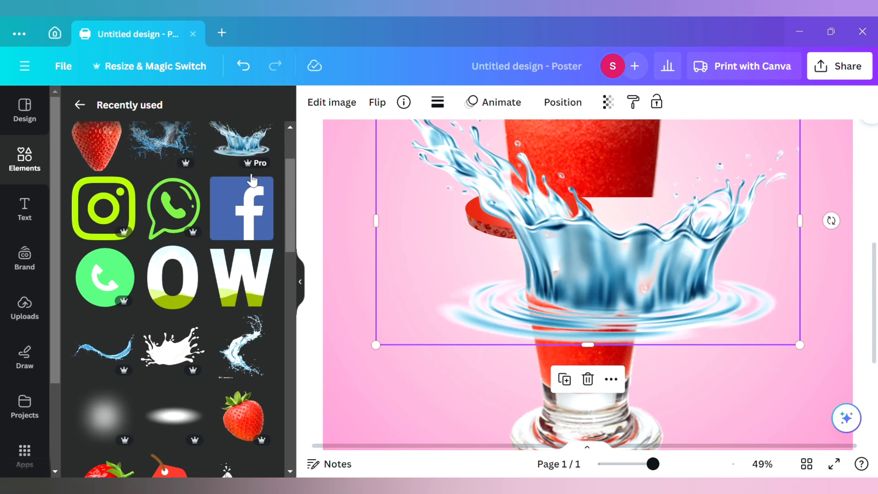
left_click_drag(656, 463, 634, 463)
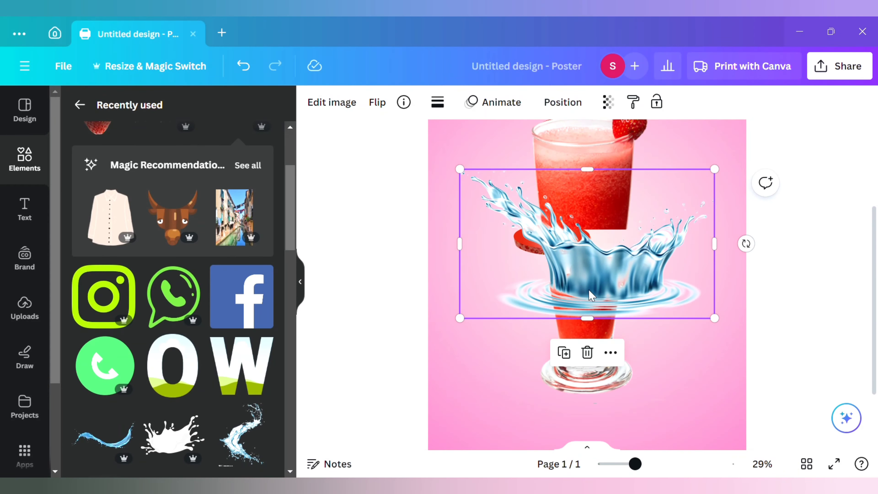
left_click_drag(604, 283, 585, 388)
left_click_drag(635, 463, 618, 464)
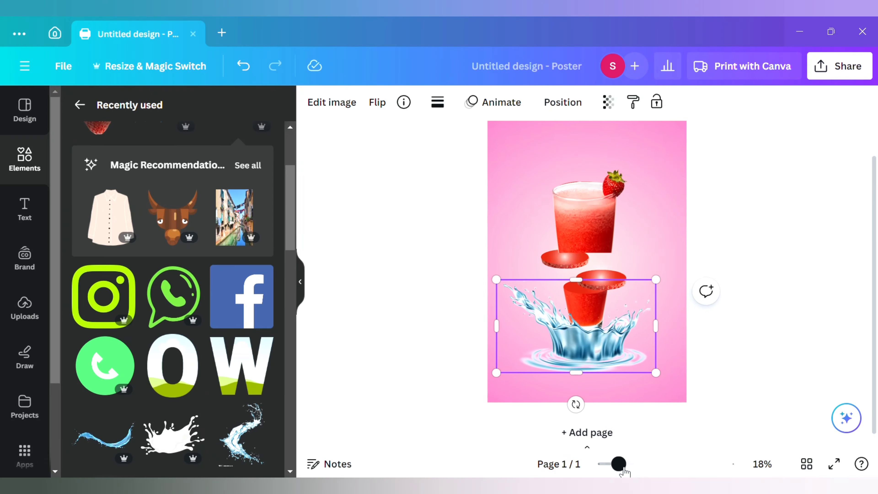
Fine-tune the positions of the upper glass piece, the upper strawberry slice and the crown splash.
left_click(594, 230)
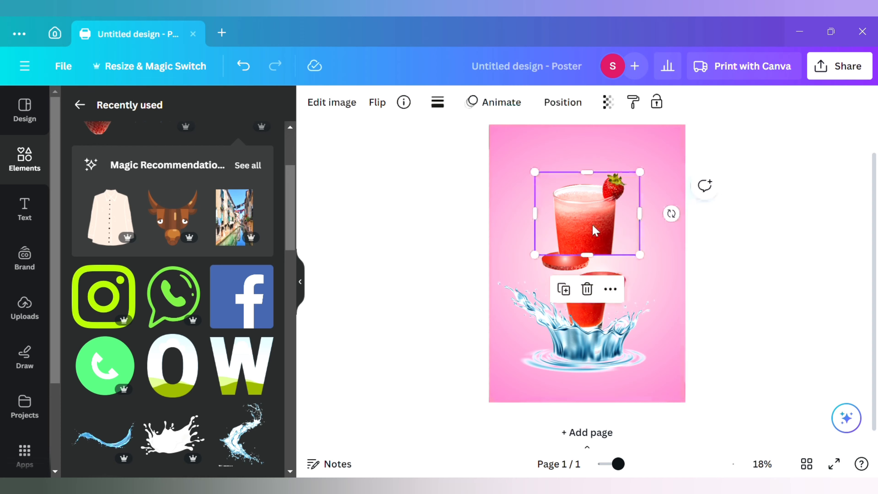
left_click_drag(594, 230, 598, 232)
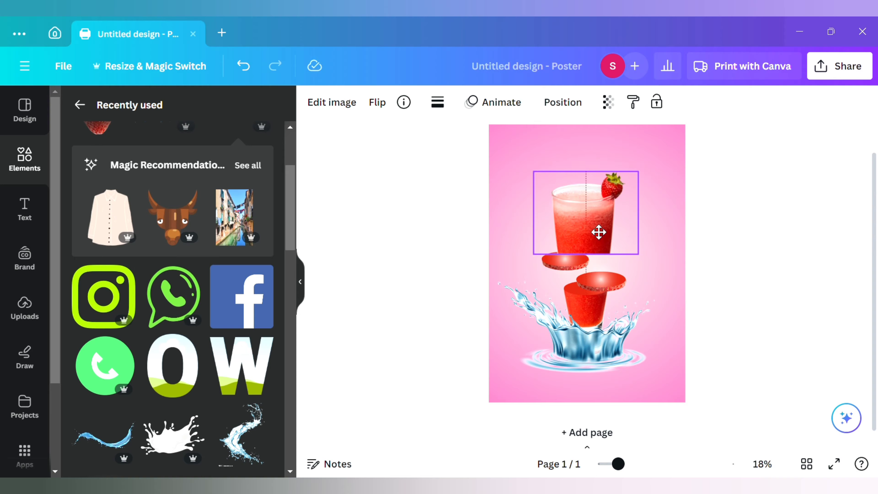
left_click_drag(598, 232, 599, 232)
left_click(673, 257)
left_click_drag(570, 266, 569, 269)
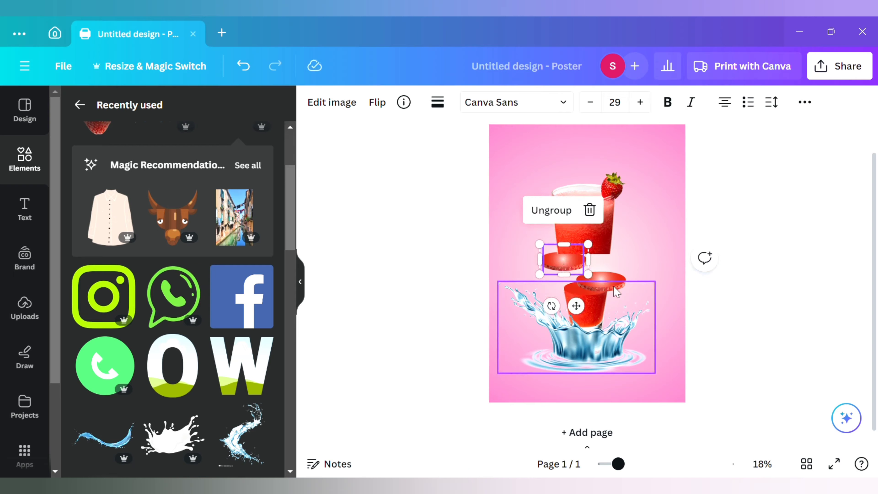
left_click(737, 335)
mouse_move(594, 351)
left_mouse_down()
mouse_move(593, 359)
mouse_move(593, 351)
left_mouse_up()
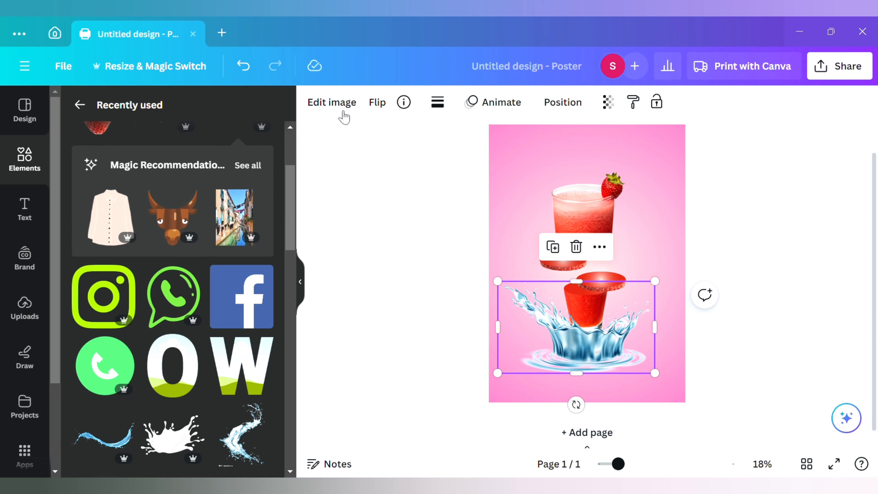
Recolour the crown splash with the Blush duotone effect.
left_click(340, 104)
scroll(208, 329, "down", 5)
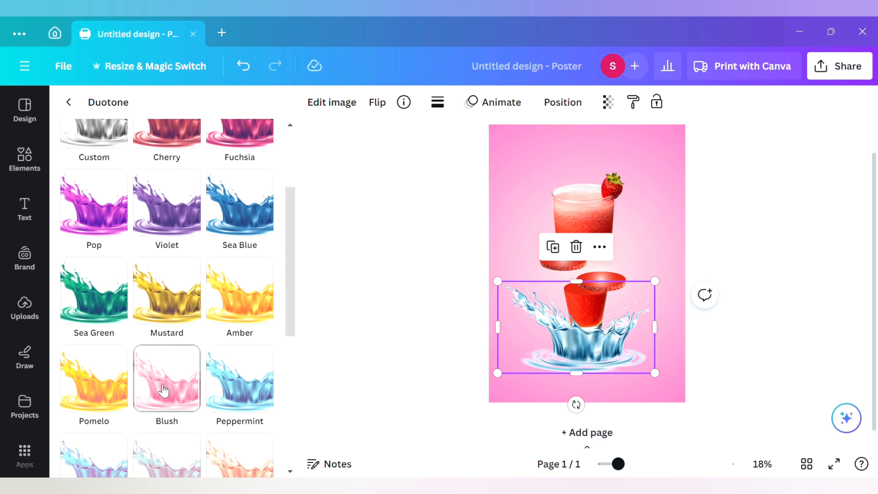
left_click(167, 383)
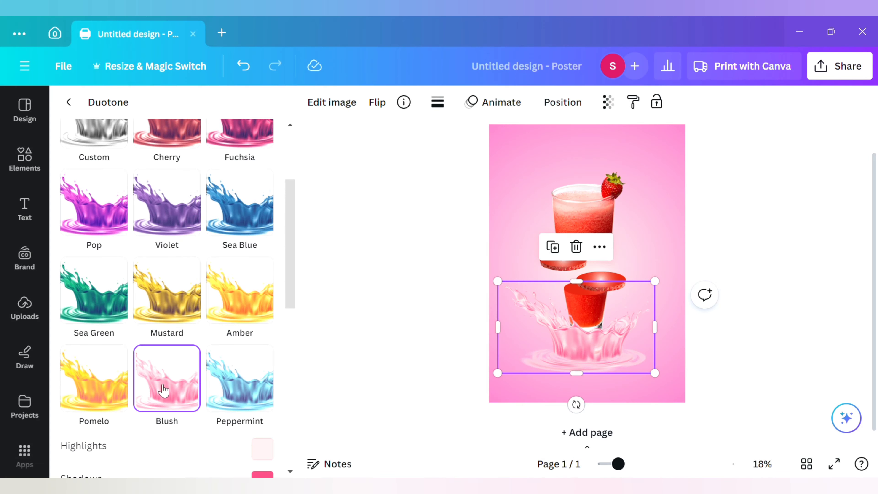
scroll(163, 311, "up", 4)
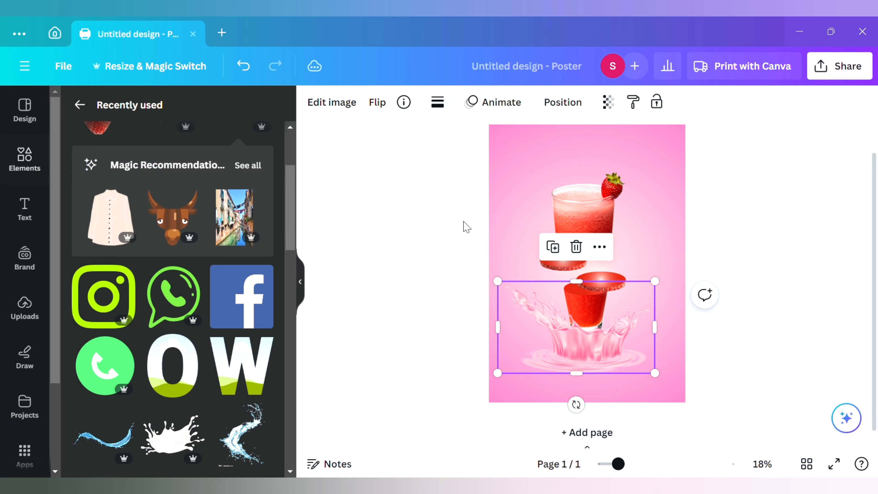
Add the curved water splash from the recently used elements and shift it towards the poster's left edge.
scroll(121, 187, "up", 4)
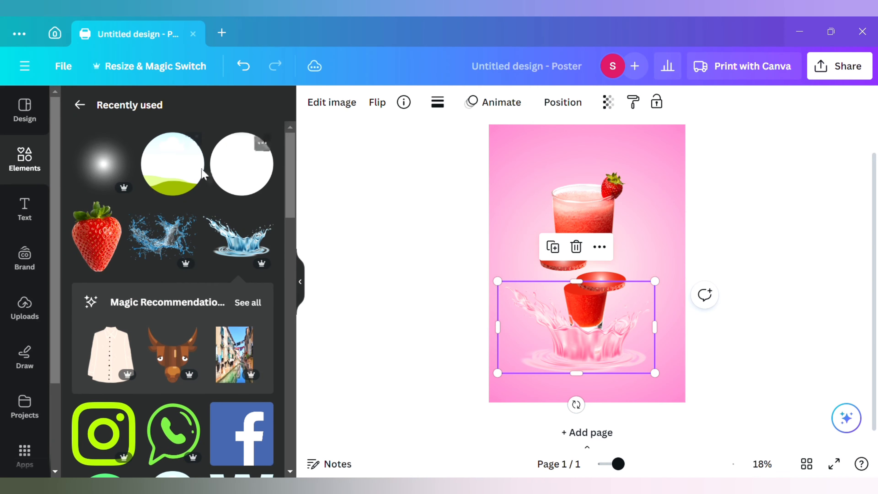
left_click(73, 105)
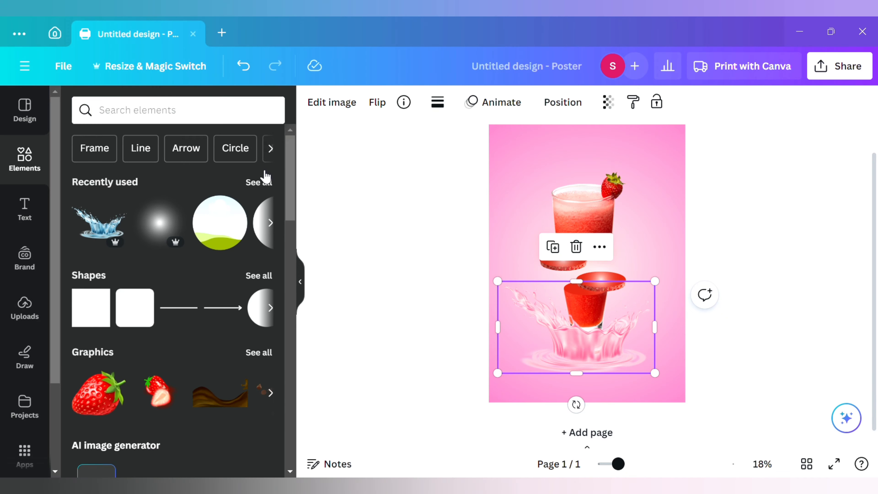
left_click(256, 182)
scroll(249, 277, "down", 5)
left_click(262, 329)
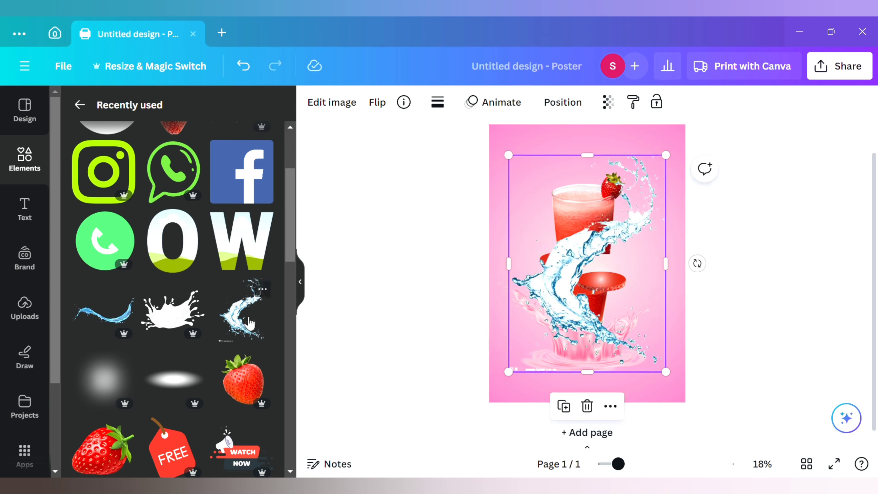
left_click_drag(574, 311, 555, 316)
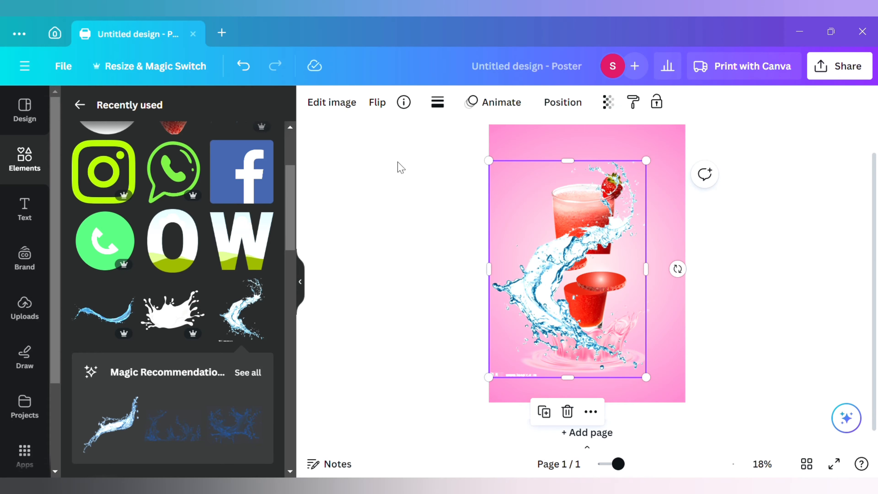
Crop the curved splash to cut off the text strip along its bottom edge.
left_click(330, 102)
left_click(247, 212)
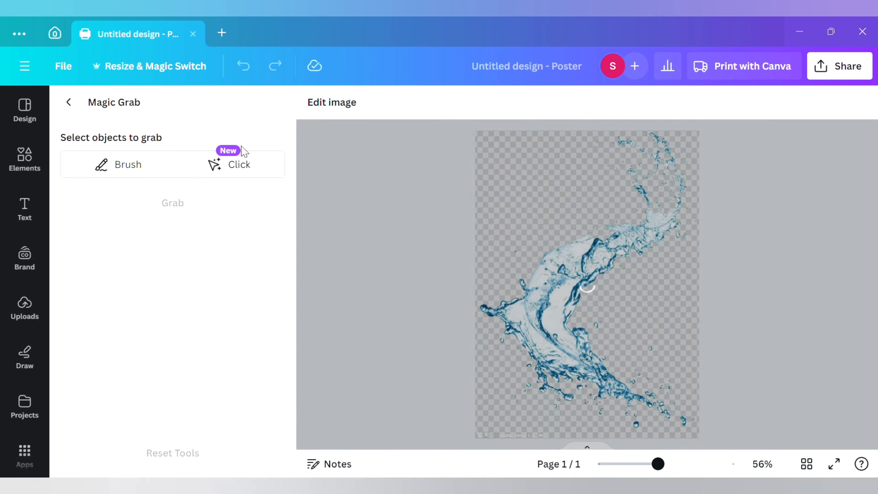
left_click(256, 113)
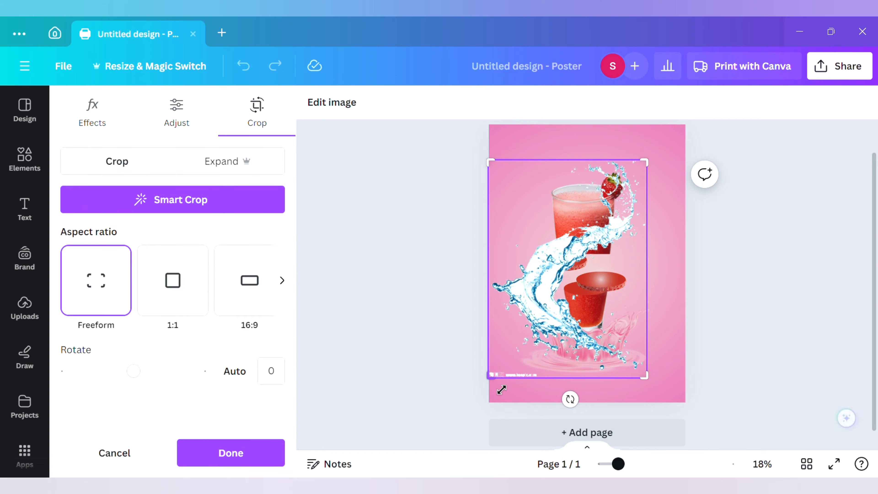
left_click_drag(501, 390, 529, 316)
left_click(791, 256)
Place the curved splash across the glass pieces, adjust its size and tilt it slightly clockwise.
left_click_drag(572, 270, 566, 304)
left_click_drag(597, 205, 600, 197)
left_click_drag(594, 318, 594, 323)
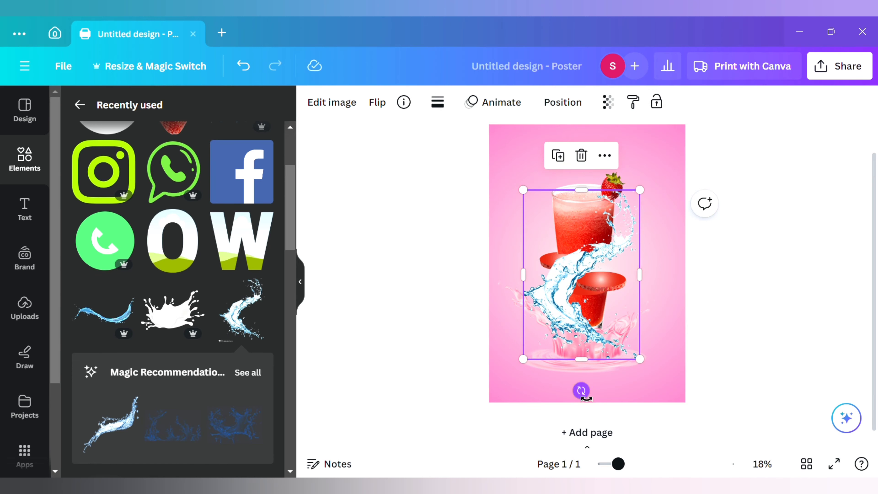
left_click_drag(581, 390, 554, 387)
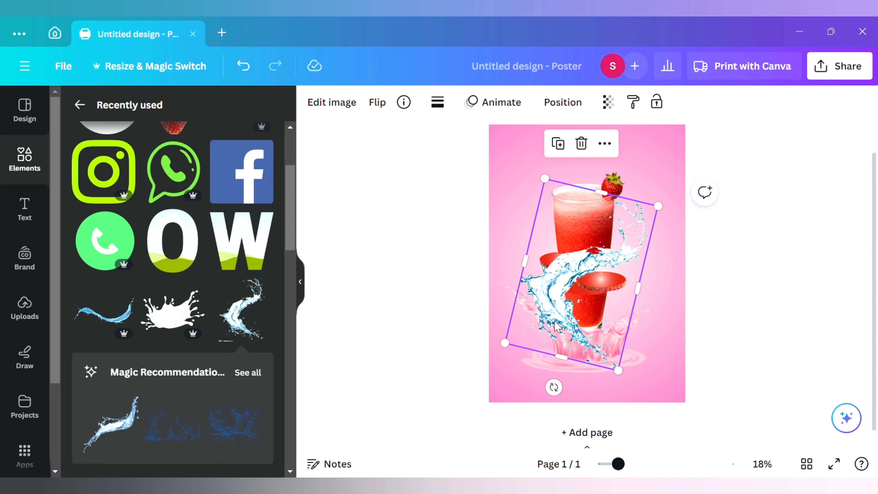
Send the curved splash backward layer by layer until it sits behind the glass pieces, keeping it selected.
right_click(554, 278)
mouse_move(601, 229)
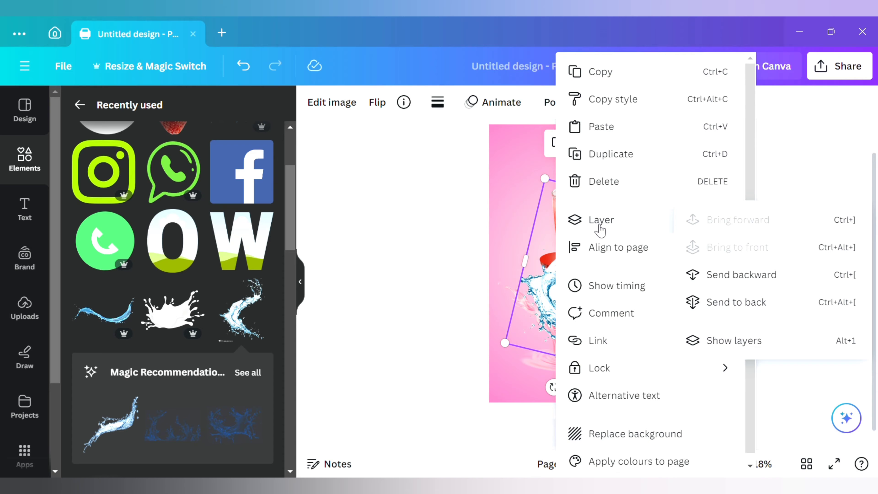
left_click(749, 277)
right_click(557, 277)
mouse_move(671, 223)
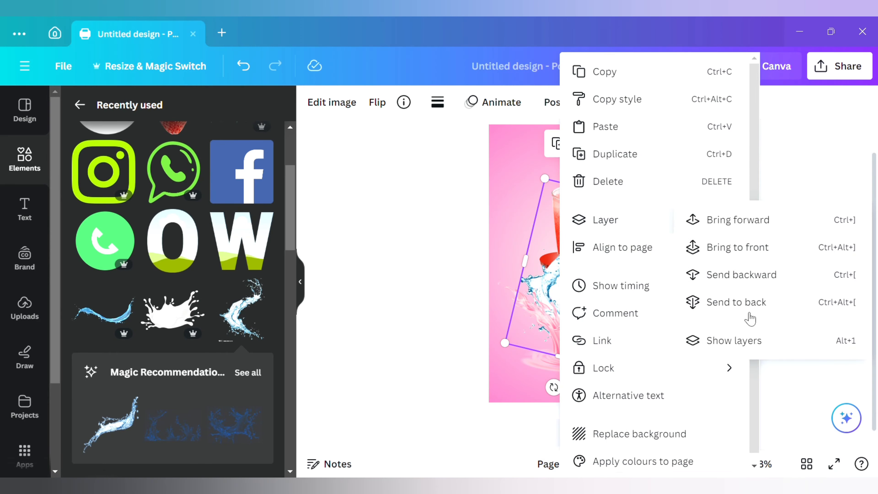
left_click(742, 274)
right_click(557, 282)
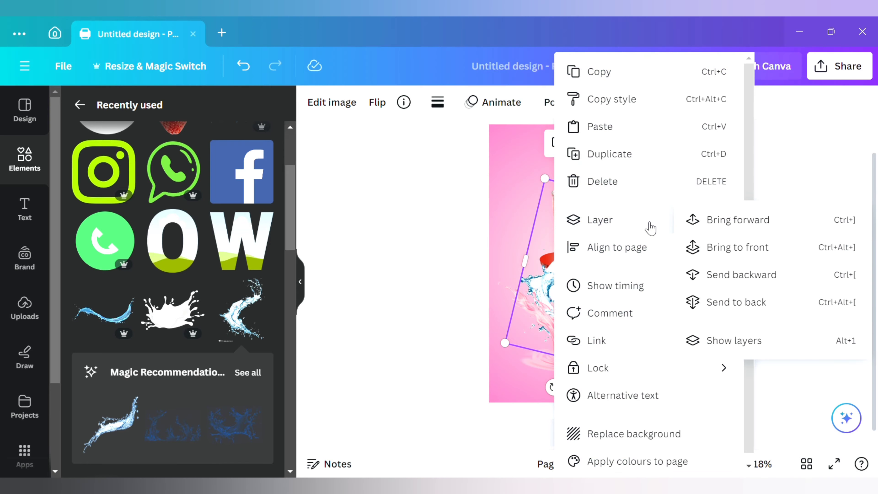
left_click(737, 277)
left_click(561, 307)
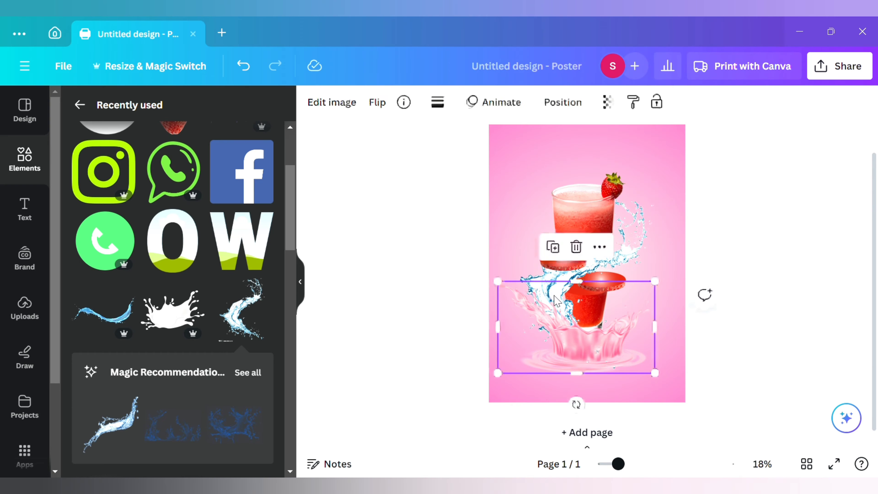
mouse_move(561, 308)
left_mouse_down()
mouse_move(553, 301)
mouse_move(561, 303)
left_mouse_up()
left_click(546, 277)
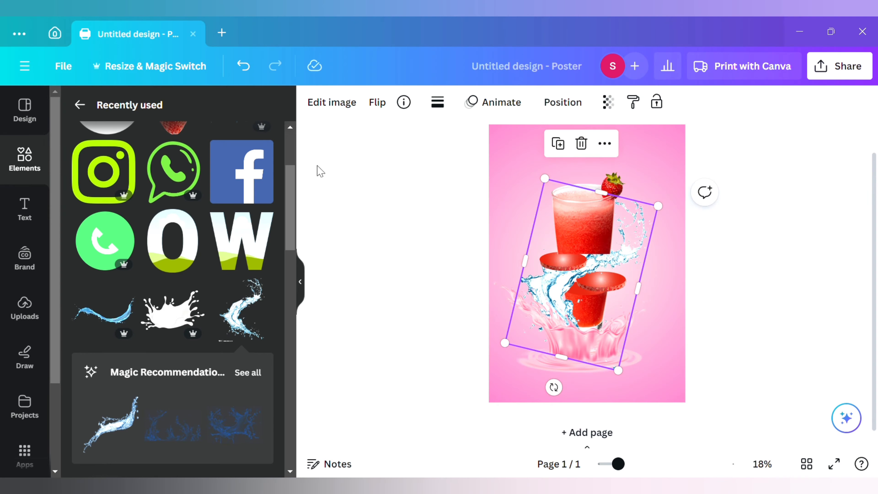
Recolour the curved splash behind the glass with the Blush duotone effect.
left_click(349, 109)
scroll(173, 410, "down", 2)
left_click(174, 398)
scroll(175, 397, "down", 2)
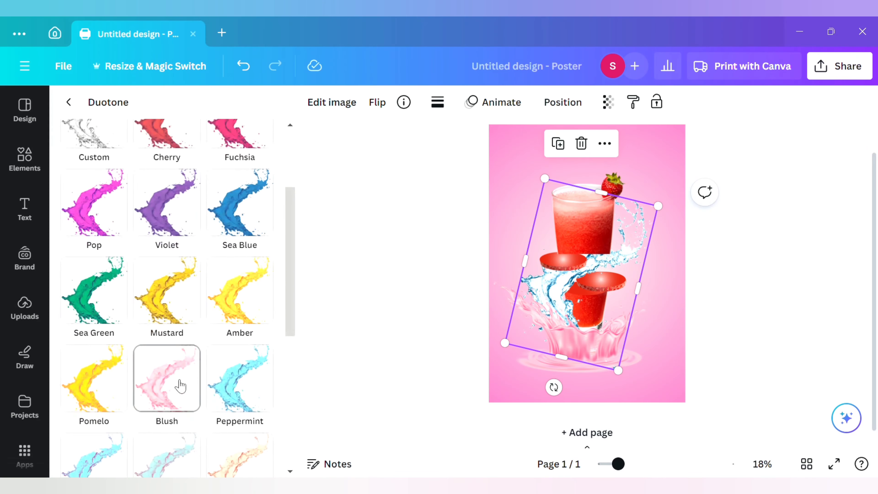
left_click(179, 385)
left_click(691, 288)
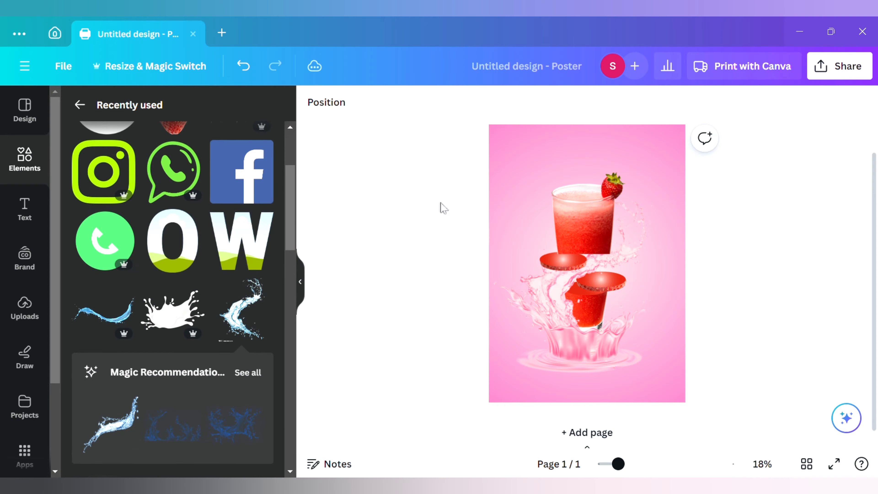
Group the glass pieces with both splashes and nudge the group slightly to the right.
left_click_drag(417, 345, 562, 182)
left_click(541, 408)
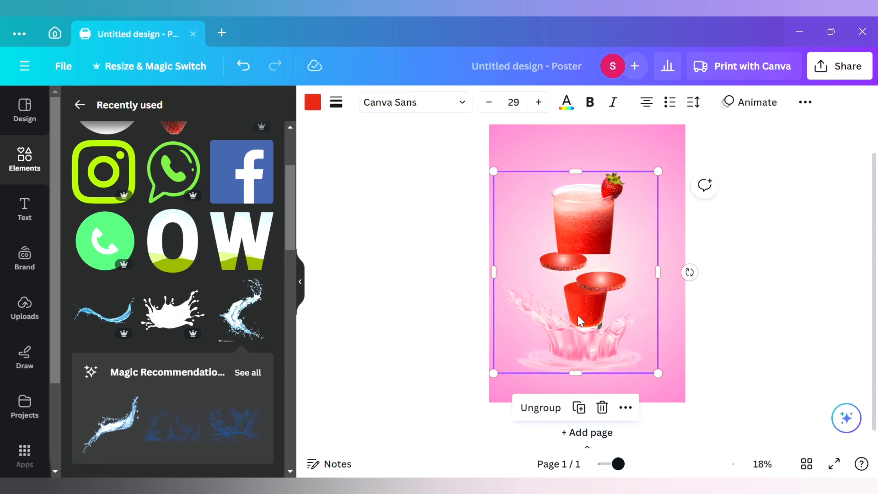
mouse_move(585, 316)
left_mouse_down()
mouse_move(588, 326)
mouse_move(589, 315)
left_mouse_up()
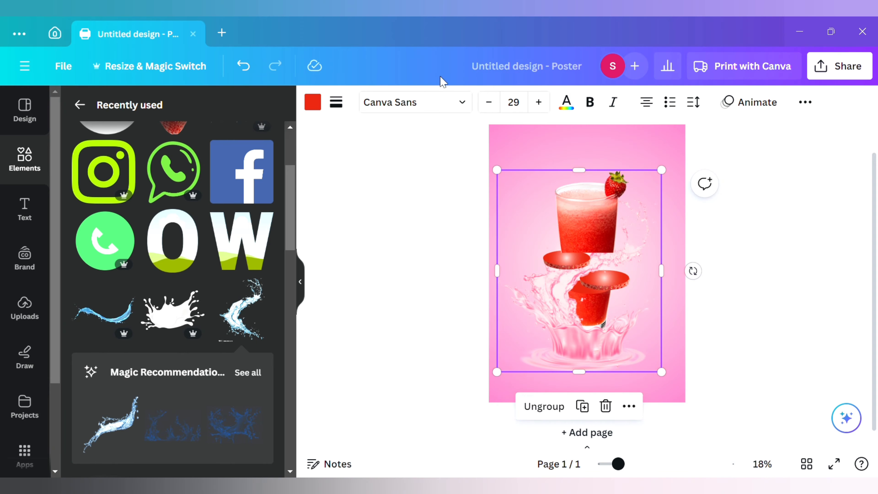
left_click(324, 101)
left_click(321, 104)
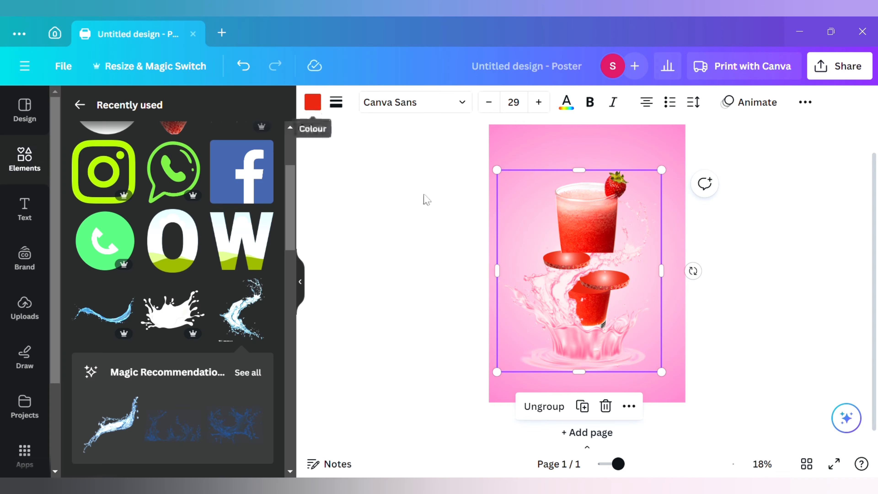
left_click(794, 305)
Add a second curved water splash in front of the lower glass pieces and recolour it with the Blush duotone effect.
left_click(243, 304)
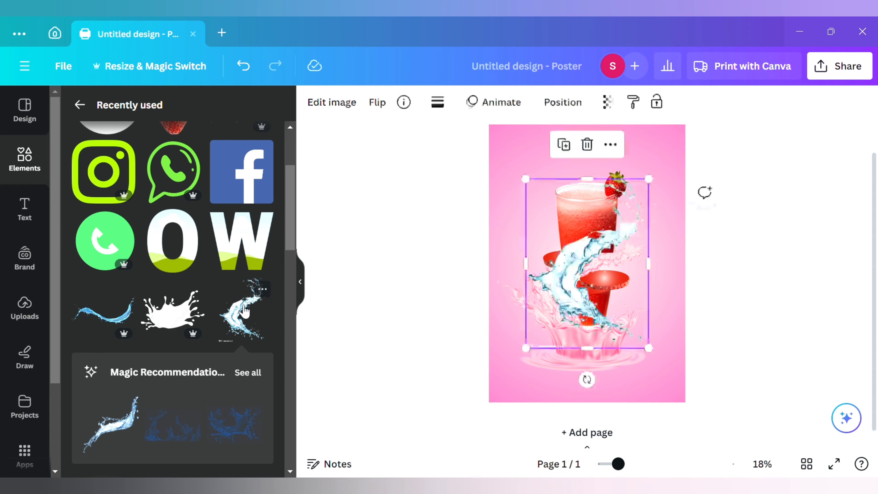
left_click_drag(590, 318, 572, 348)
left_click(339, 101)
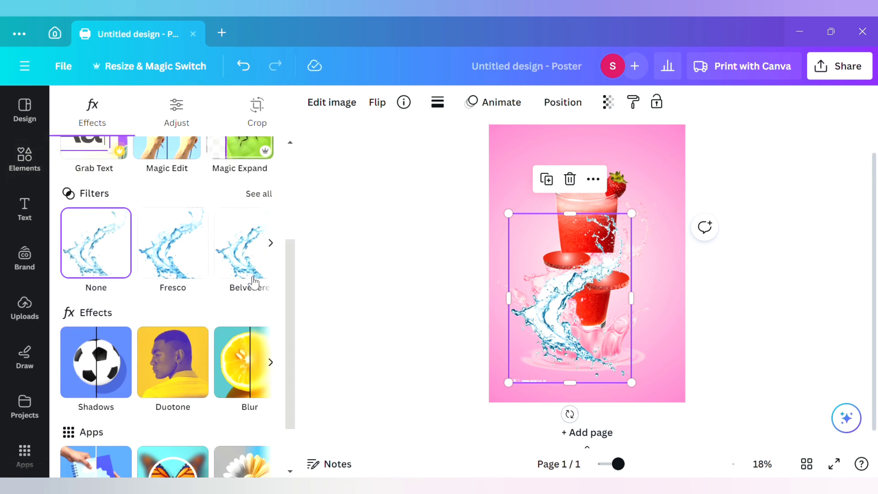
scroll(173, 311, "down", 1)
left_click(187, 302)
scroll(188, 315, "down", 1)
left_click(189, 315)
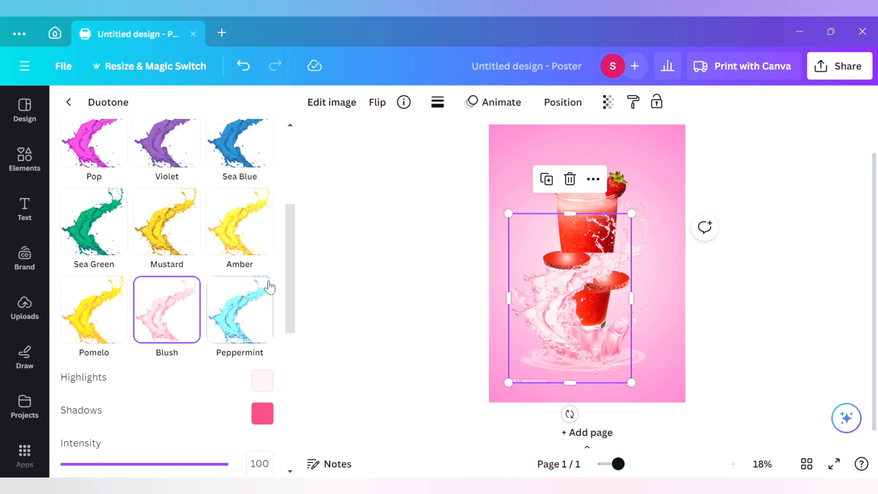
left_click(751, 311)
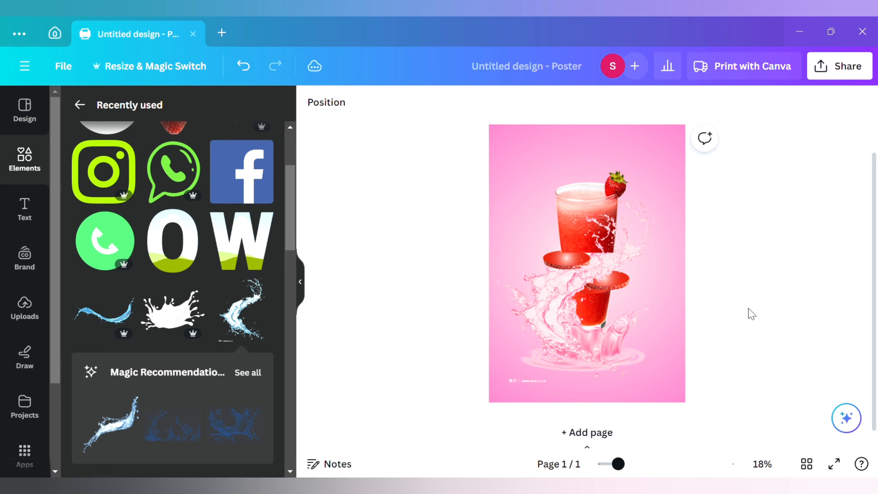
Crop the second curved splash from below to remove the text strip along its bottom edge.
left_click(577, 299)
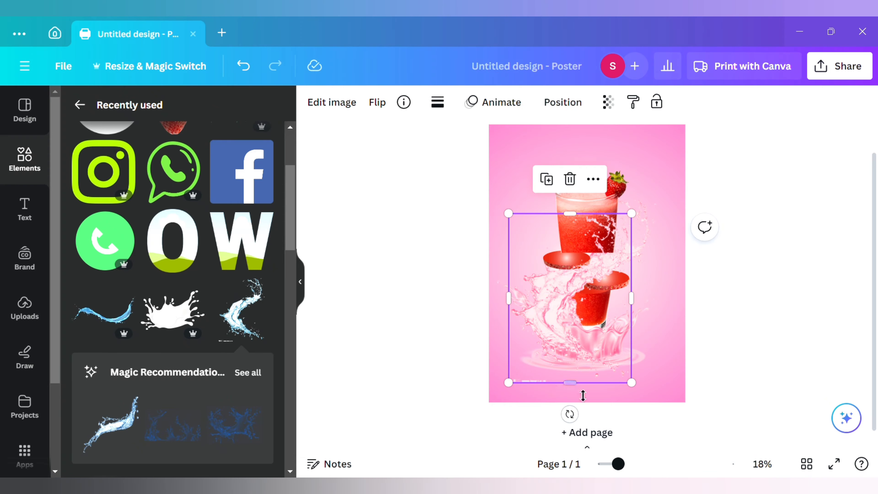
left_click_drag(583, 394, 584, 388)
left_click(796, 325)
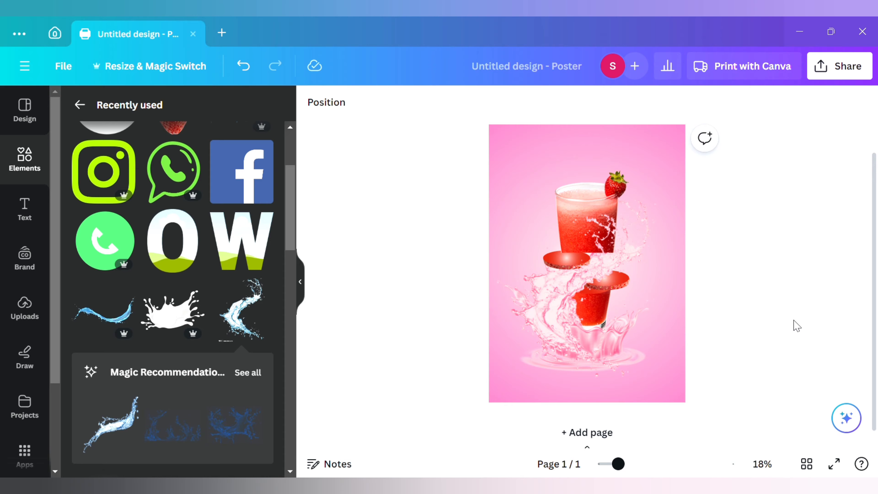
Group the second curved splash with the existing group of glass pieces and splashes.
scroll(778, 319, "up", 2)
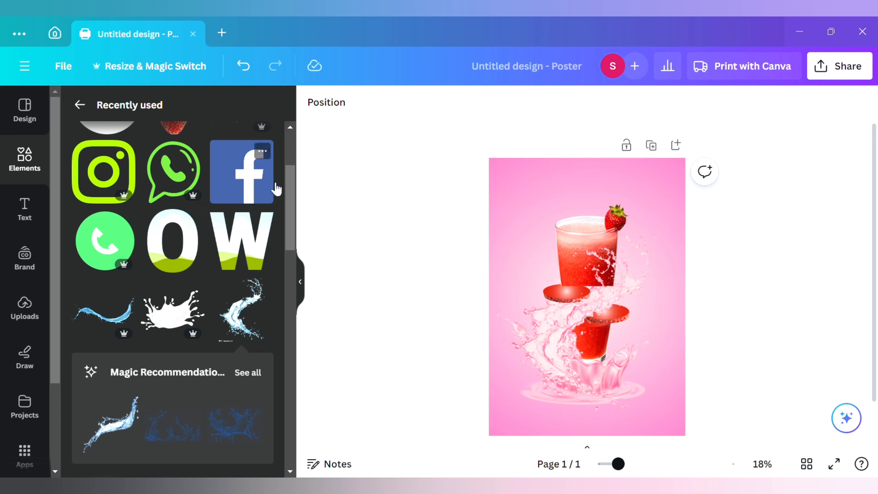
left_click_drag(381, 197, 630, 368)
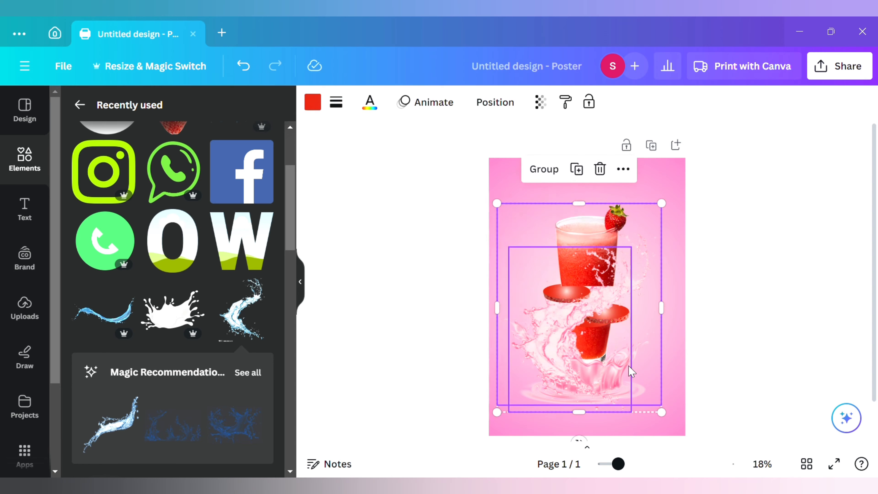
left_click(552, 177)
left_click(710, 257)
Try the Fresco filter and the Astro filter on the upper glass piece.
left_click(611, 235)
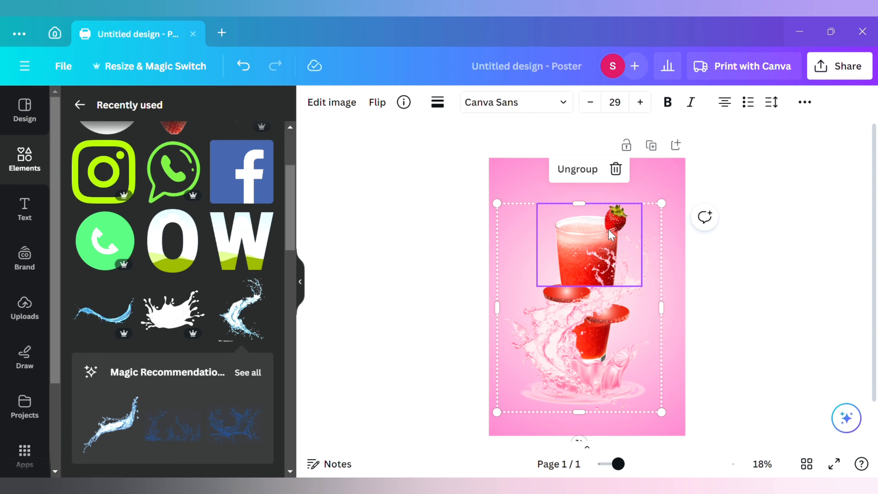
left_click(354, 105)
scroll(157, 359, "down", 2)
left_click(155, 356)
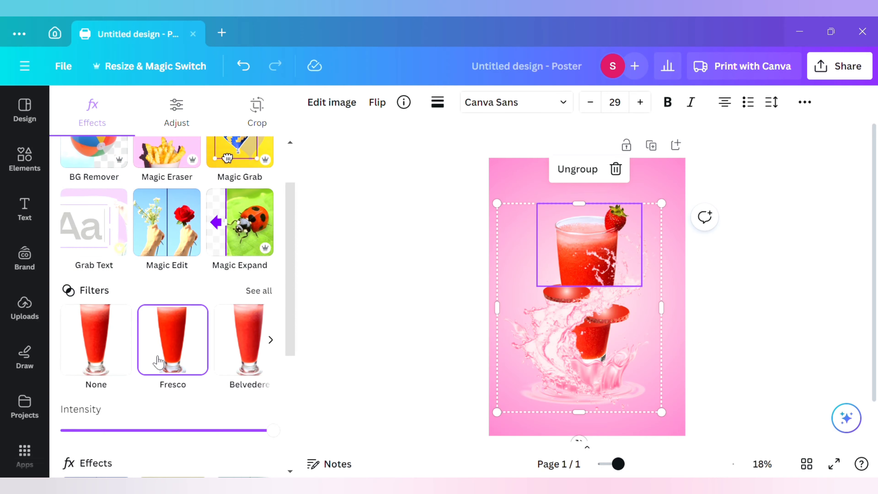
scroll(158, 362, "down", 2)
mouse_move(272, 363)
left_mouse_down()
mouse_move(146, 361)
mouse_move(273, 368)
left_mouse_up()
left_click(256, 222)
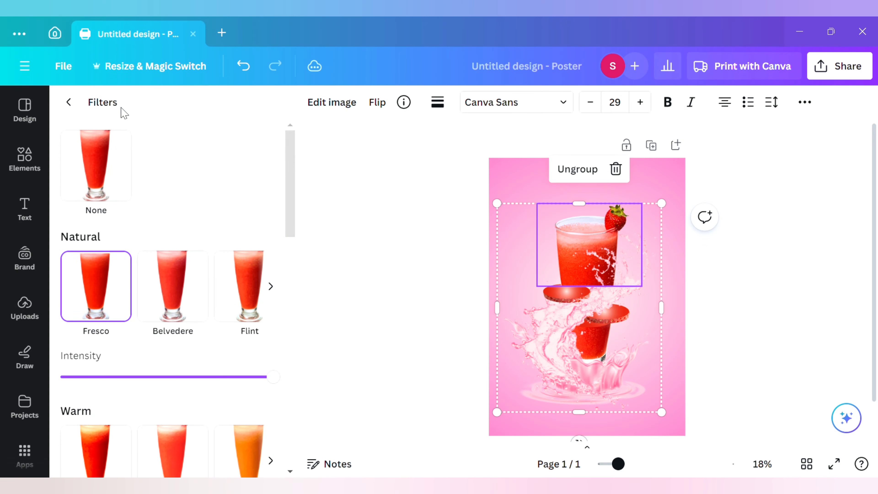
scroll(207, 235, "down", 5)
left_click(251, 229)
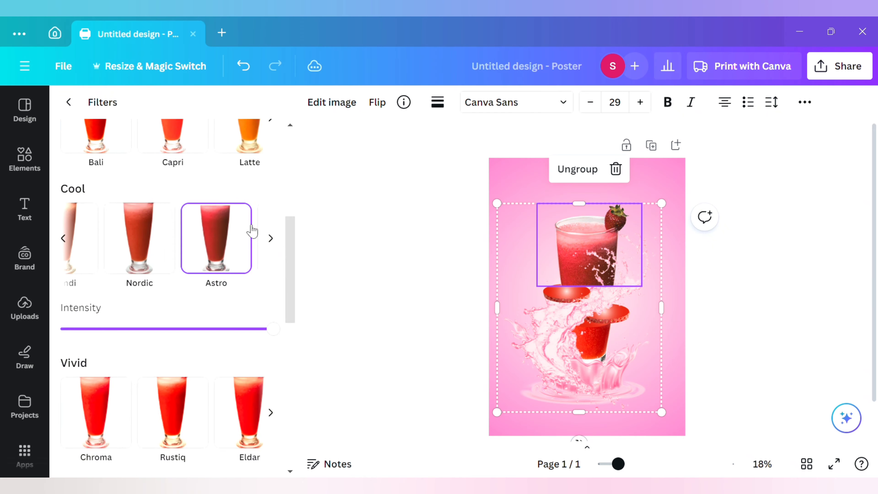
Move the grouped glass and splashes down to leave more room above them on the poster.
left_click(606, 357)
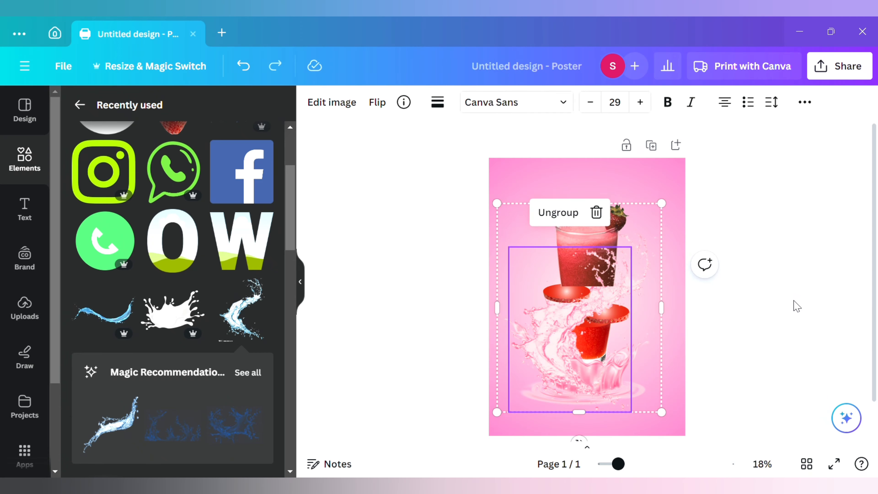
left_click_drag(549, 258, 601, 284)
Add the curved Coffee Break font combination and place it above the glass near the poster's upper edge.
left_click(24, 209)
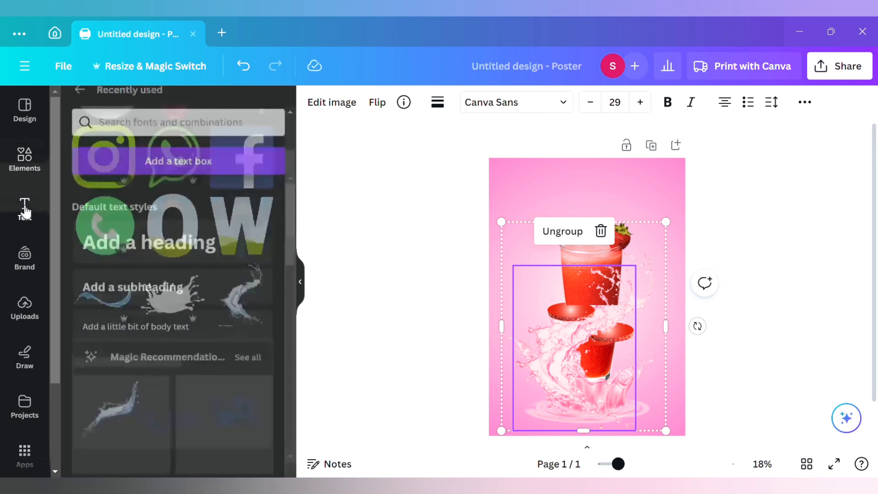
scroll(174, 251, "down", 3)
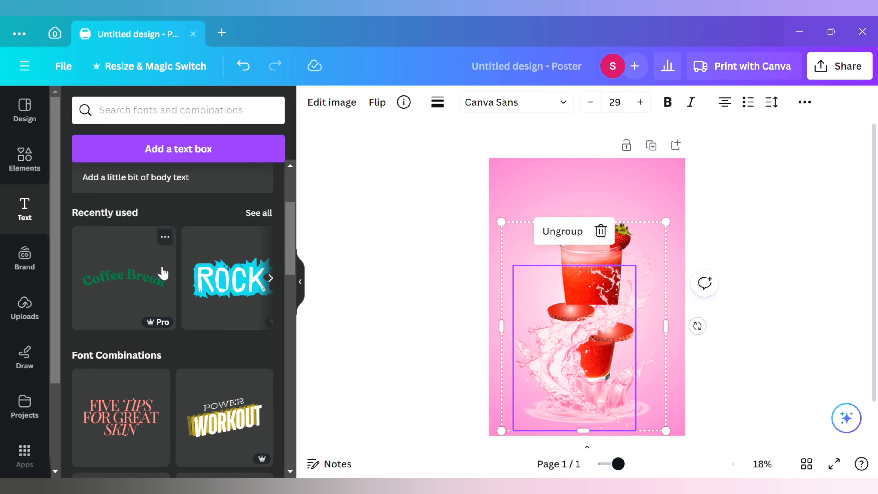
scroll(223, 255, "down", 8)
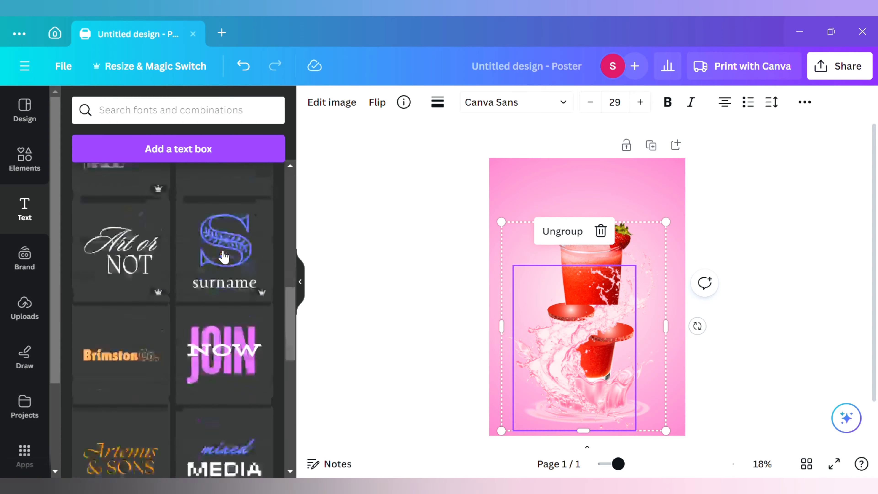
scroll(223, 256, "down", 12)
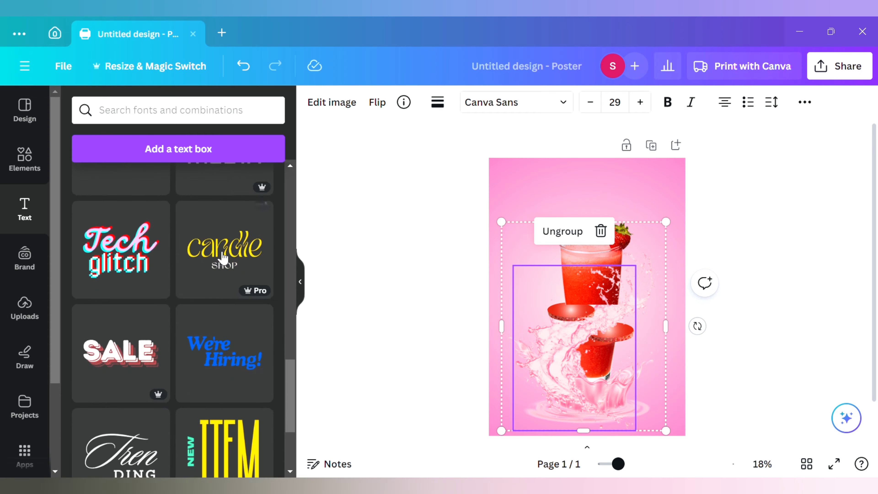
scroll(223, 257, "down", 2)
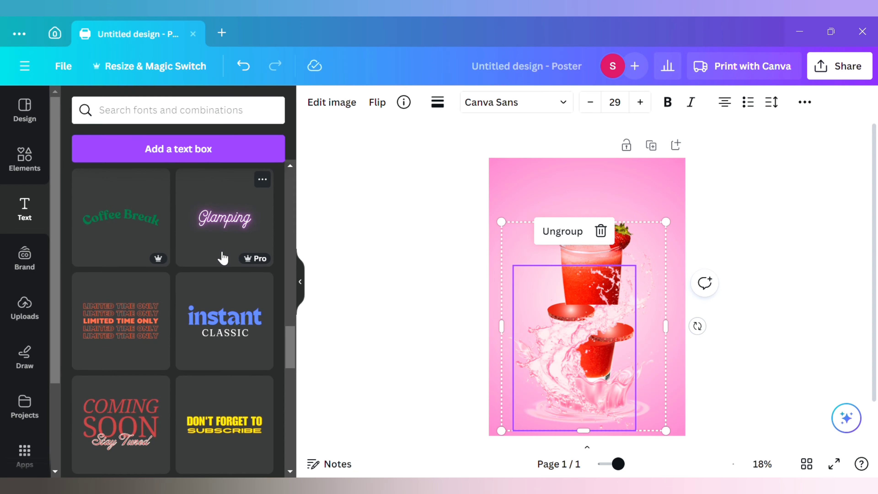
left_click(109, 247)
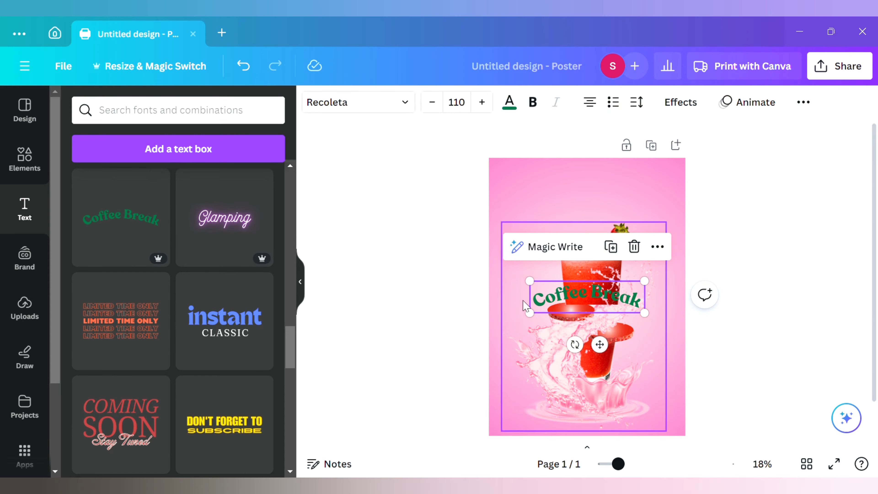
left_click_drag(591, 349, 590, 244)
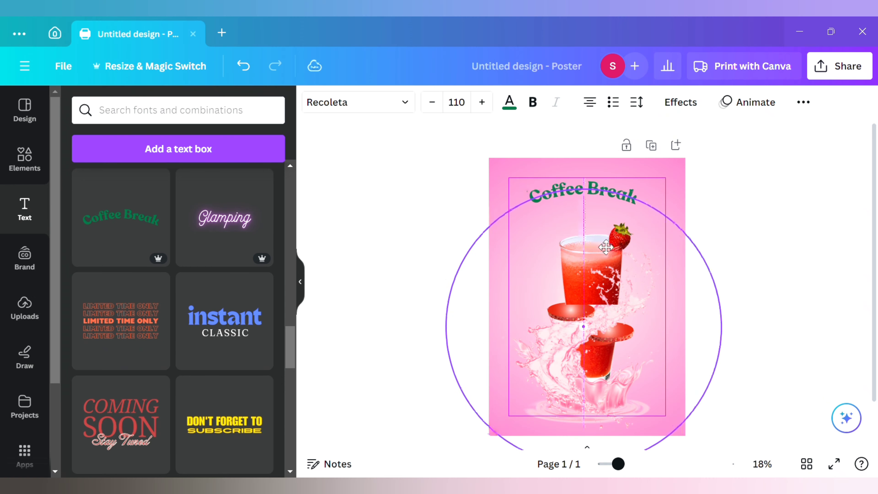
left_click(596, 242)
Replace the curved Coffee Break text with "Strawberry Milk".
double_click(610, 190)
key("BackSpace")
key("BackSpace")
key("BackSpace")
key("BackSpace")
key("BackSpace")
key("BackSpace")
key("BackSpace")
key("BackSpace")
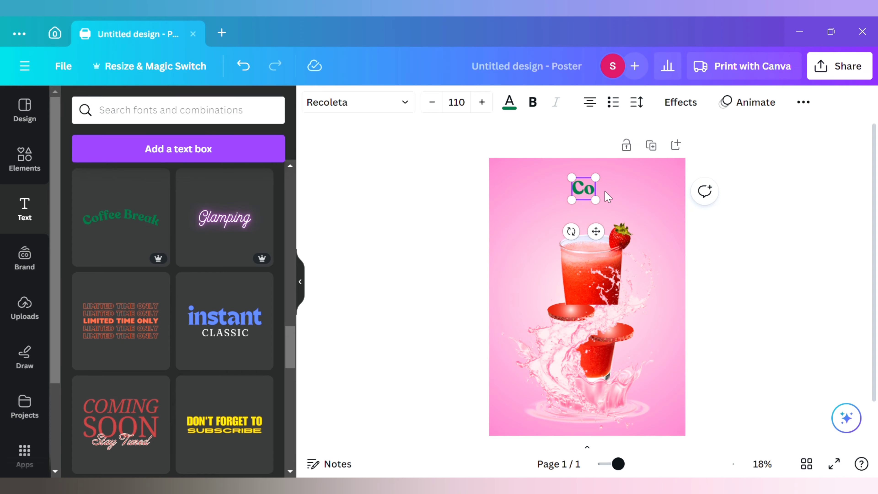
type("Strawb")
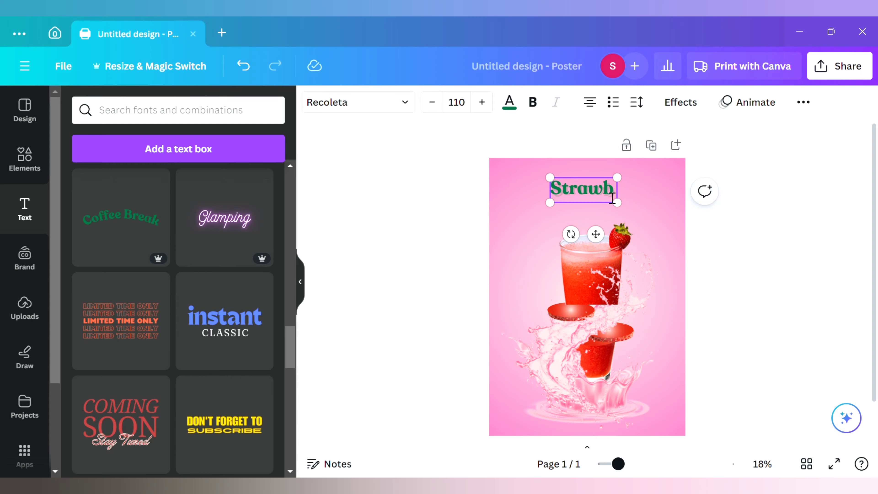
type("erry Milk")
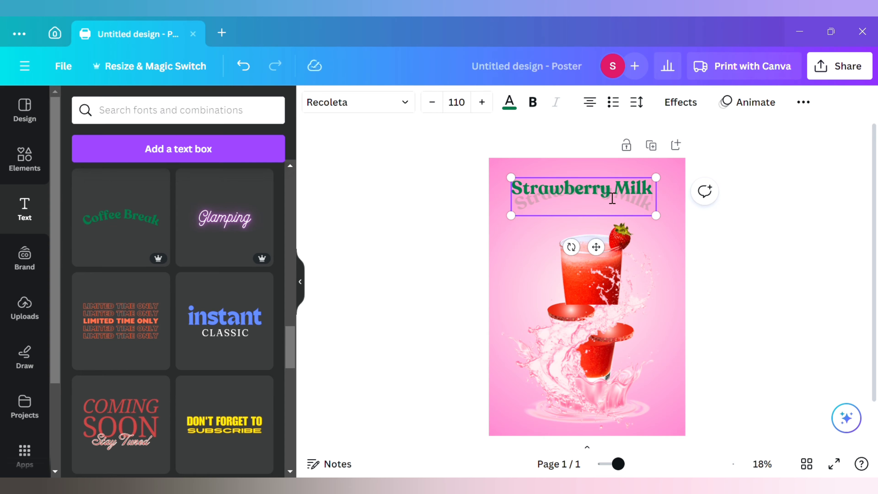
left_click(848, 275)
Enlarge the Strawberry Milk headline to font size 139 and centre it above the glass.
left_click(626, 211)
left_click_drag(656, 177, 673, 173)
left_click_drag(639, 201, 636, 205)
left_click_drag(670, 177, 689, 172)
mouse_move(639, 202)
left_mouse_down()
mouse_move(640, 220)
mouse_move(632, 215)
left_mouse_up()
left_click_drag(687, 198, 695, 194)
left_click_drag(650, 210, 651, 208)
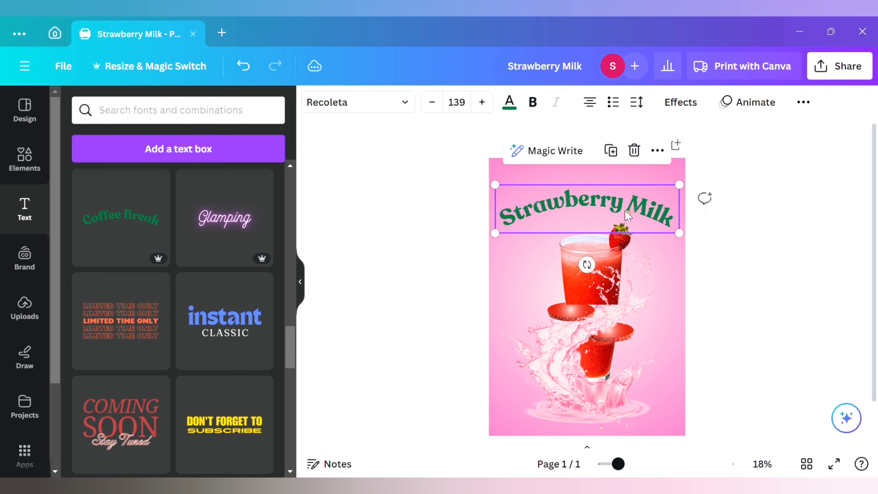
Try the Shadow, Lift and Glitch text effects on the curved headline and apply the Neon effect.
double_click(632, 217)
key("ctrl+a")
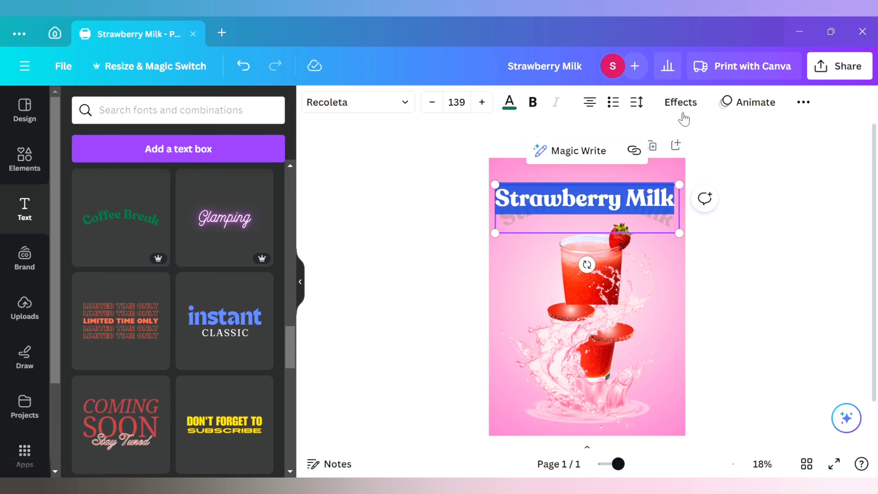
left_click(680, 103)
left_click(179, 203)
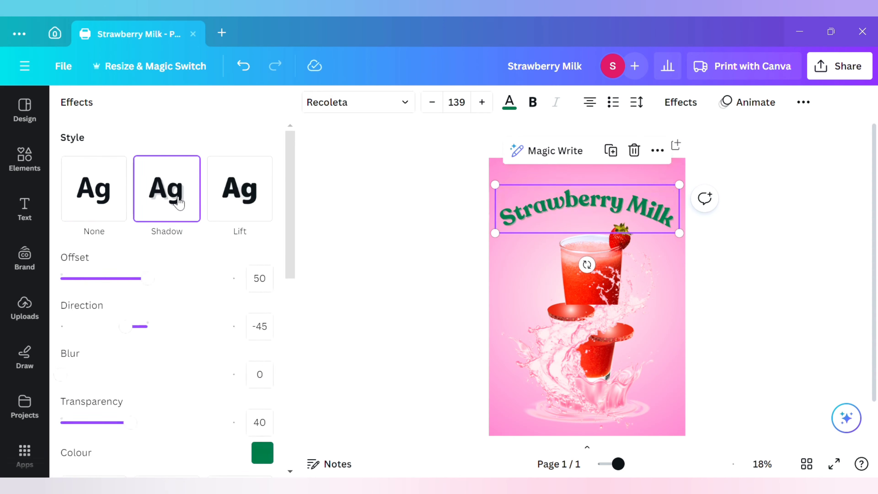
left_click(228, 223)
scroll(180, 332, "down", 4)
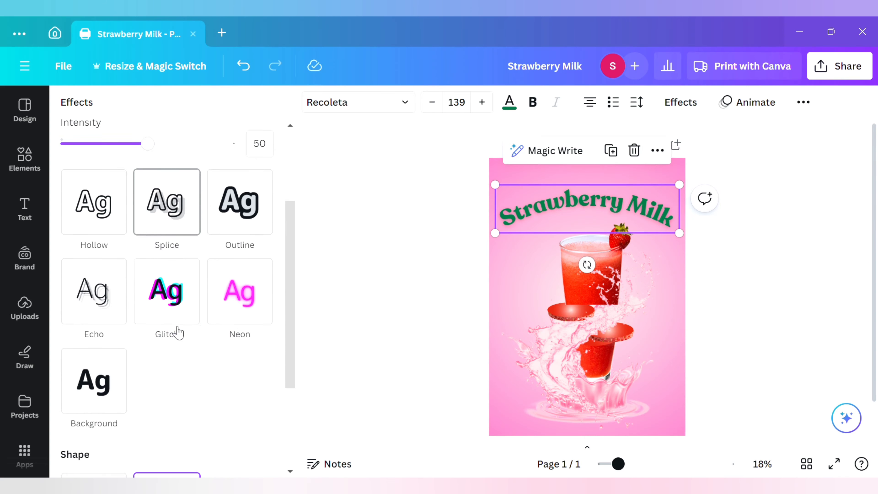
left_click(175, 318)
left_click(230, 301)
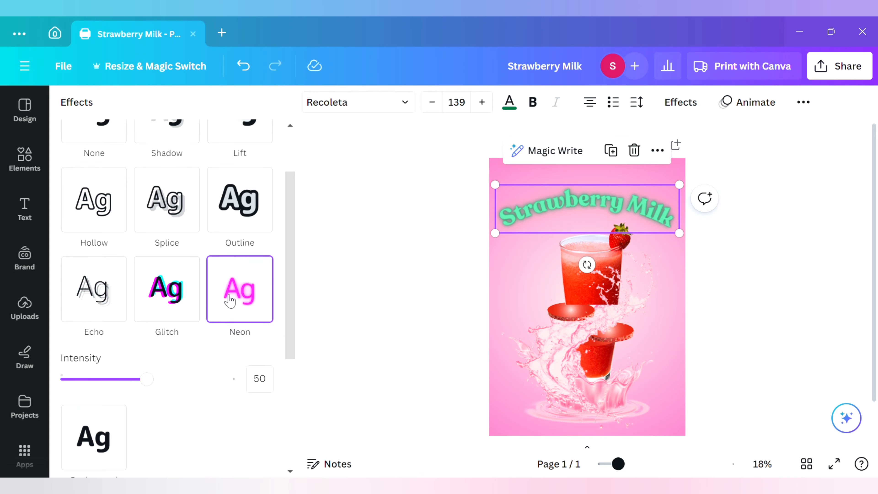
left_click(752, 249)
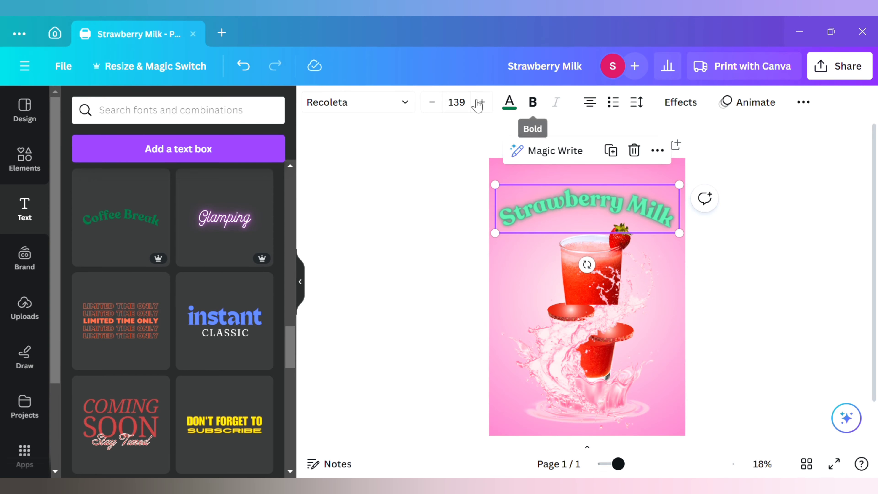
Try Frankfurter Highlight for the curved headline and set its font to Archivo Black.
left_click(388, 104)
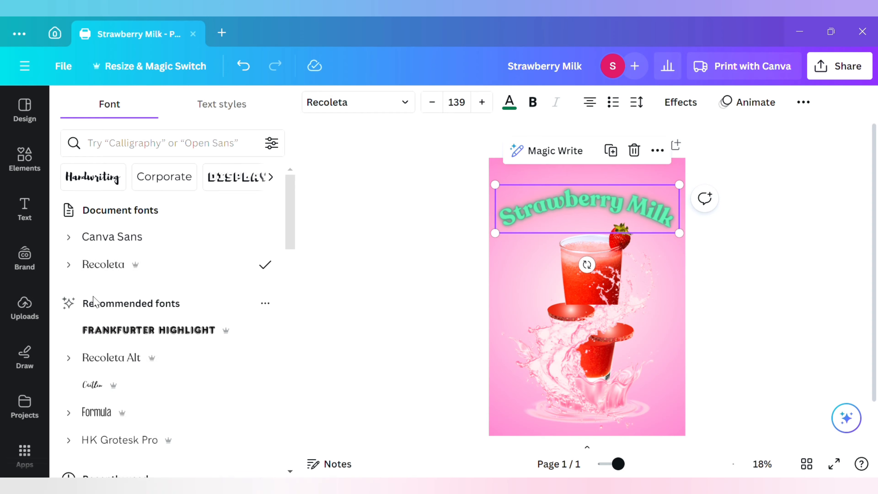
scroll(104, 294, "down", 4)
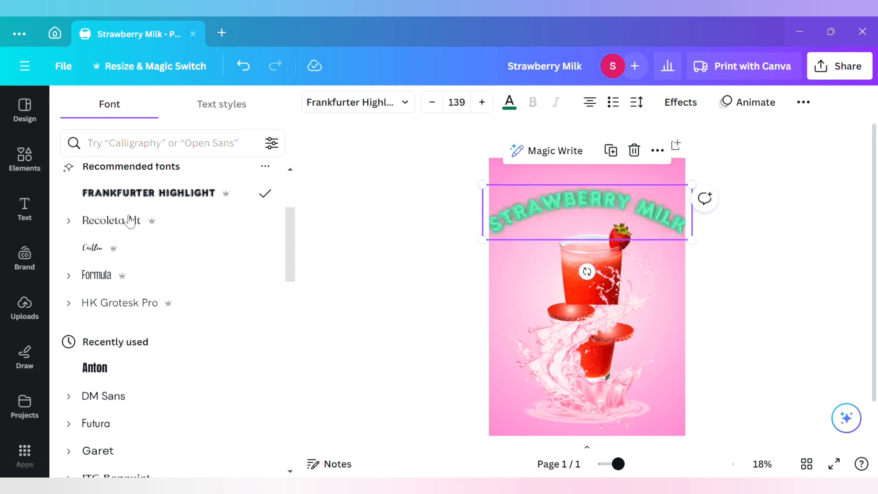
scroll(118, 363, "down", 15)
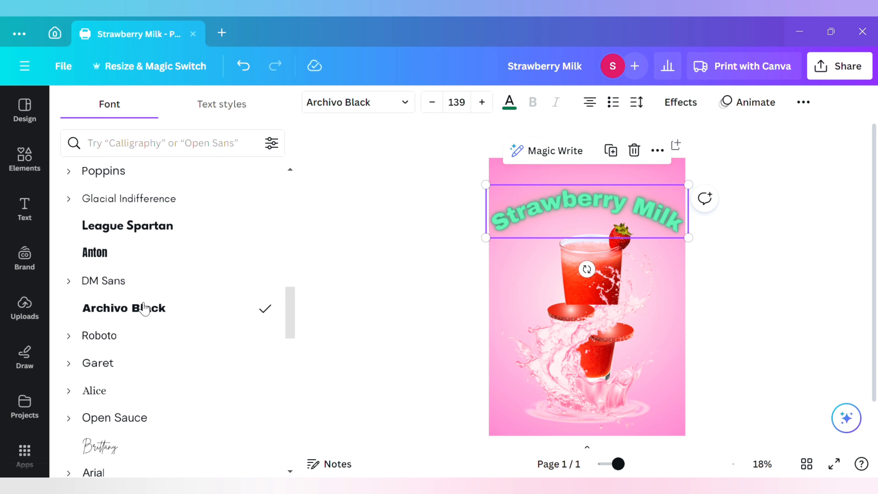
Try the red document colour on the headline and recolour it with the dark green from the strawberry photo.
left_click(508, 104)
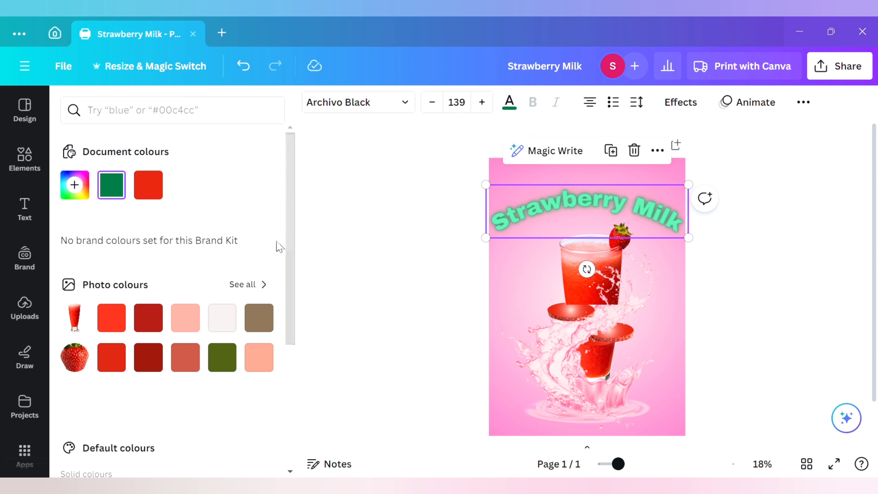
left_click(149, 185)
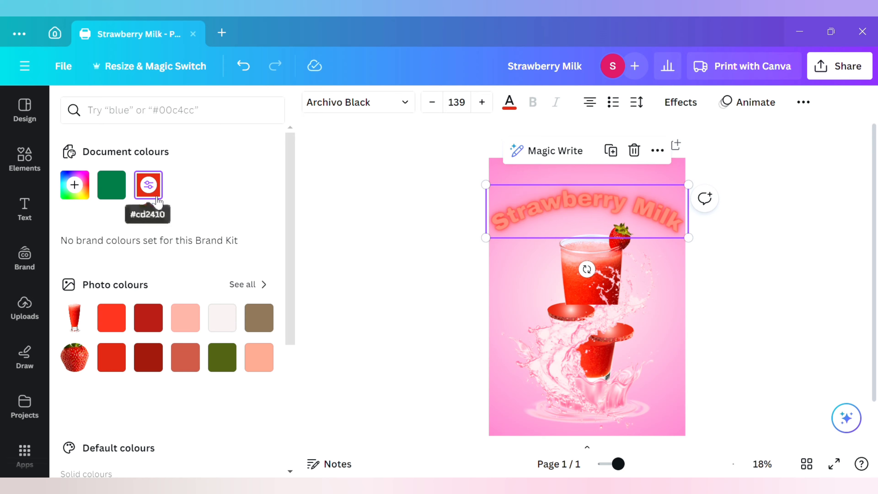
left_click(230, 360)
Retype the curved headline as "STRAWBERRY MILK" in capitals and shrink it to font size 103 within the poster's width.
left_click_drag(648, 218, 613, 212)
double_click(618, 198)
key("BackSpace")
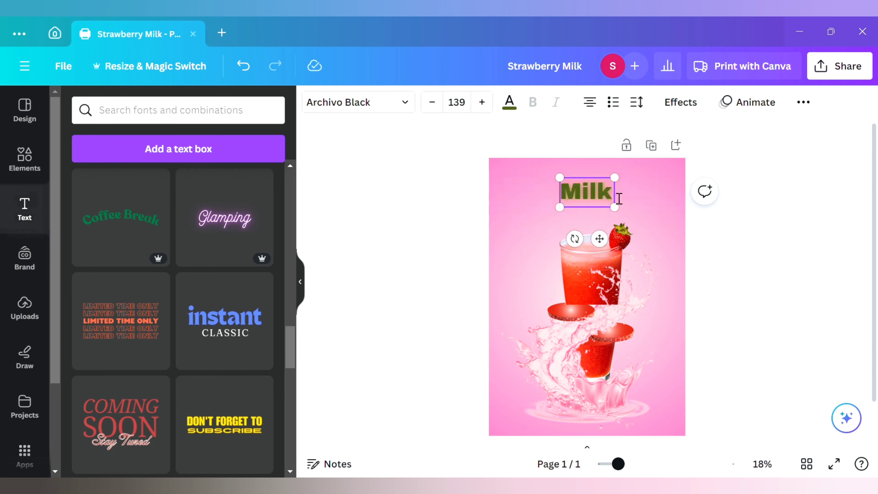
key("BackSpace")
type("STR")
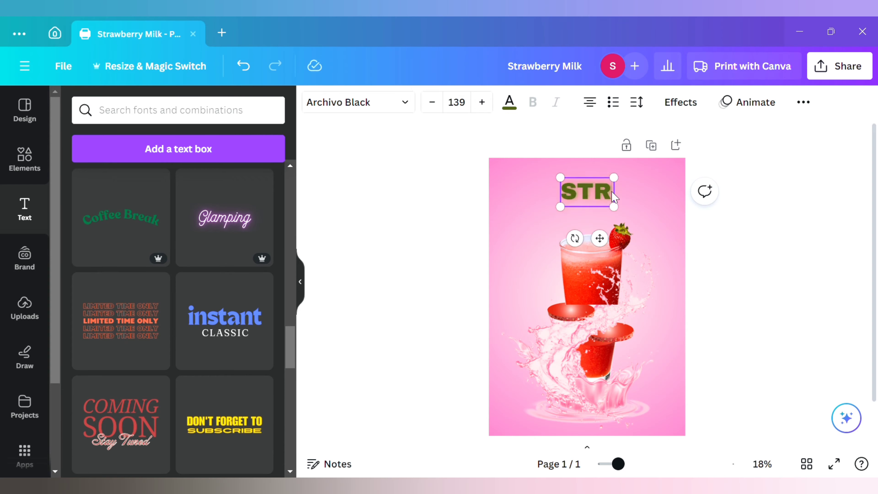
type("AWBERRY MILK")
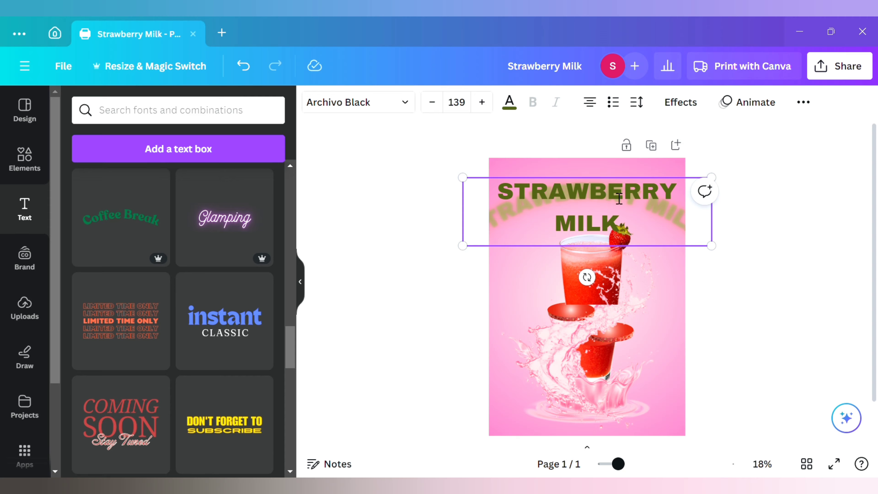
left_click(761, 356)
left_click(661, 232)
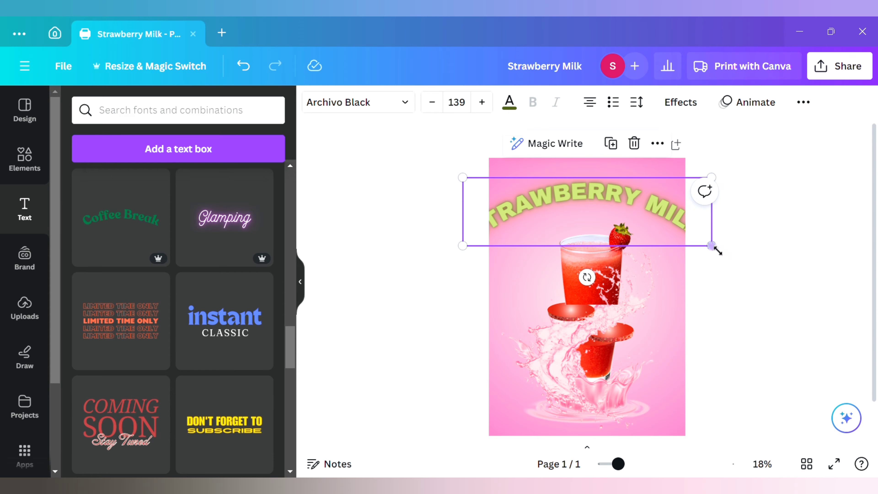
left_click_drag(717, 252, 630, 226)
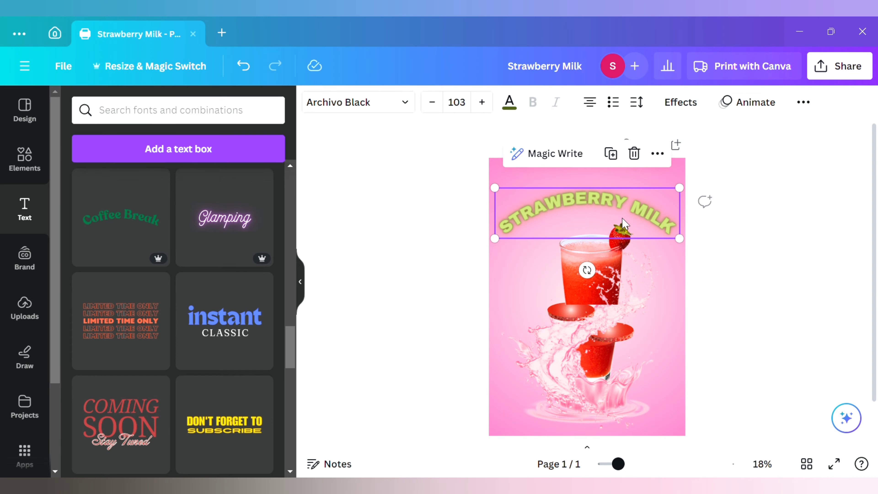
Delete the curved headline and add the "ivy &brie" font combination to the poster instead.
scroll(187, 376, "down", 10)
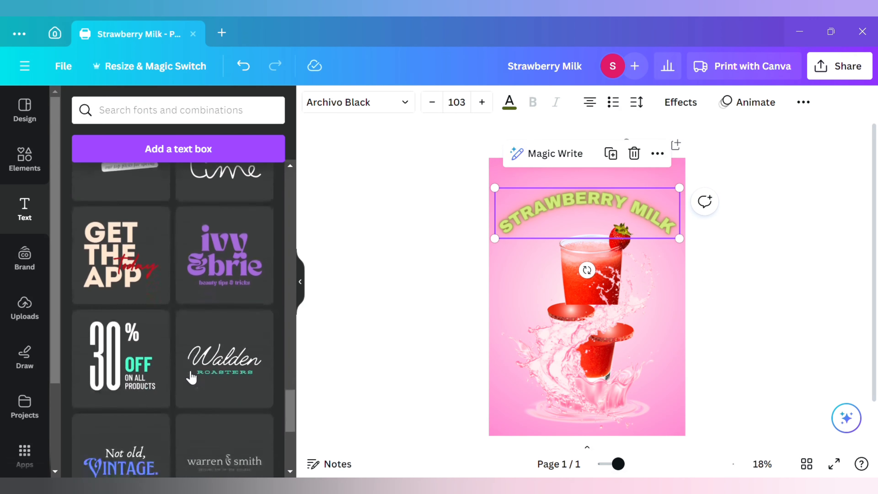
left_click(634, 154)
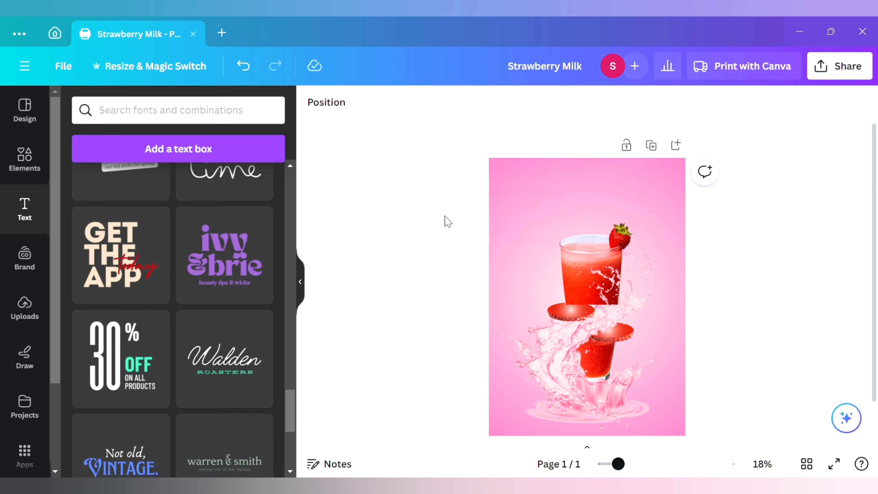
left_click(239, 256)
Replace the "ivy" line of the added font combination with "STRAWBERRY".
left_click(587, 281)
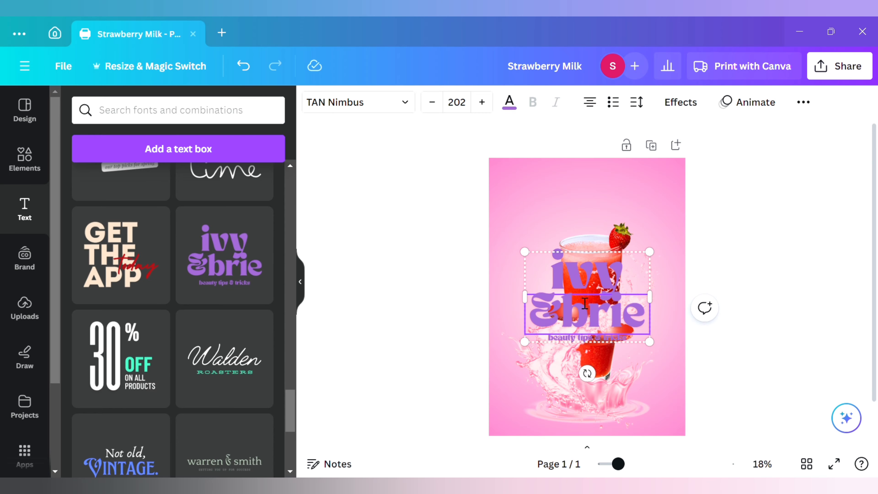
left_click(589, 282)
key("BackSpace")
type("S")
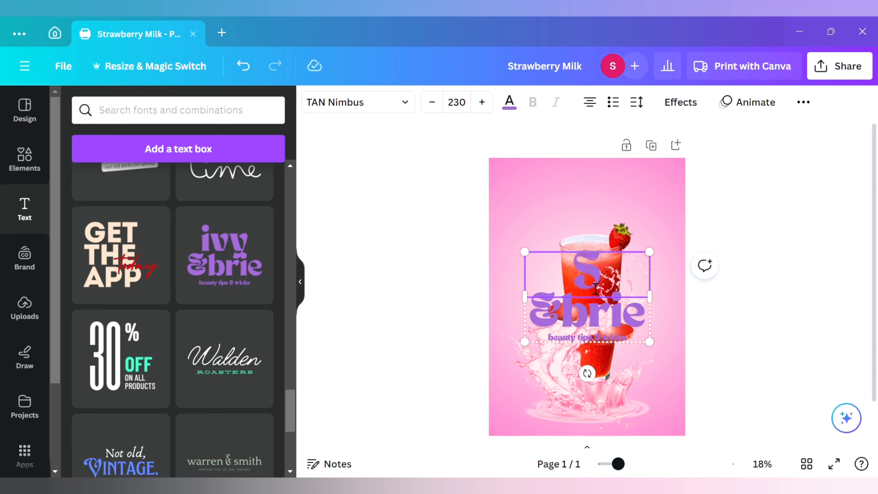
type("TRAWBERRY")
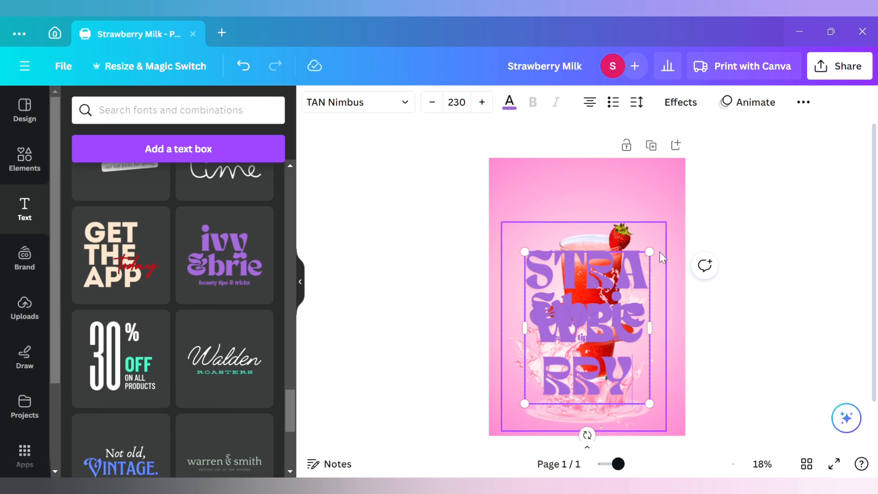
Fit STRAWBERRY on one line at font size 104 and move the text combination above the glass.
left_click_drag(650, 329, 862, 334)
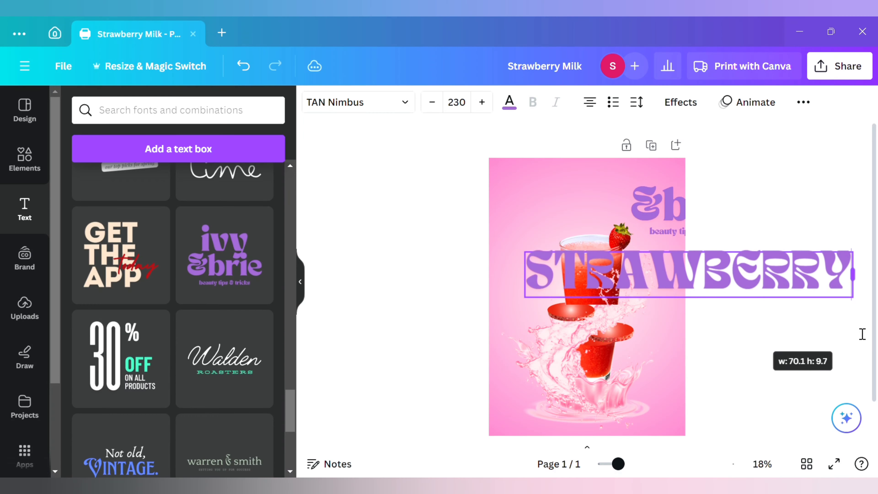
left_click_drag(856, 298, 675, 263)
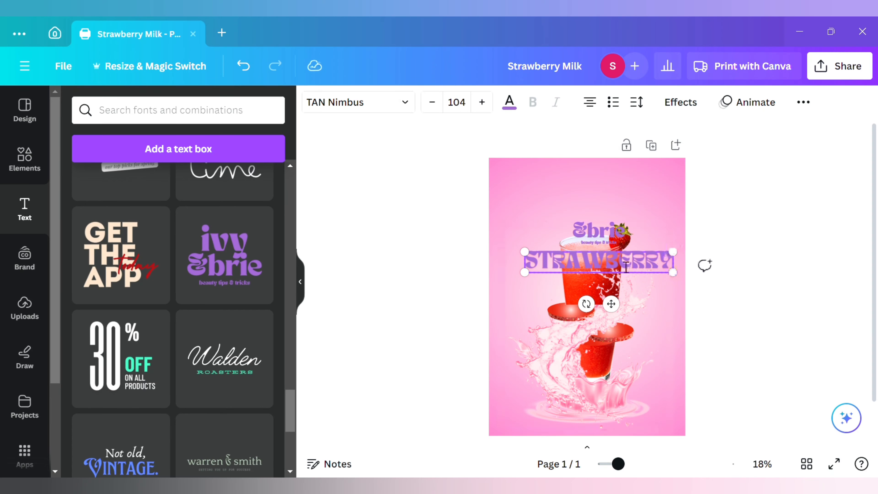
left_click(600, 231)
left_click_drag(612, 267, 601, 216)
Separate the font combination and delete its "&brie" line and small beauty tagline, keeping only STRAWBERRY.
double_click(593, 184)
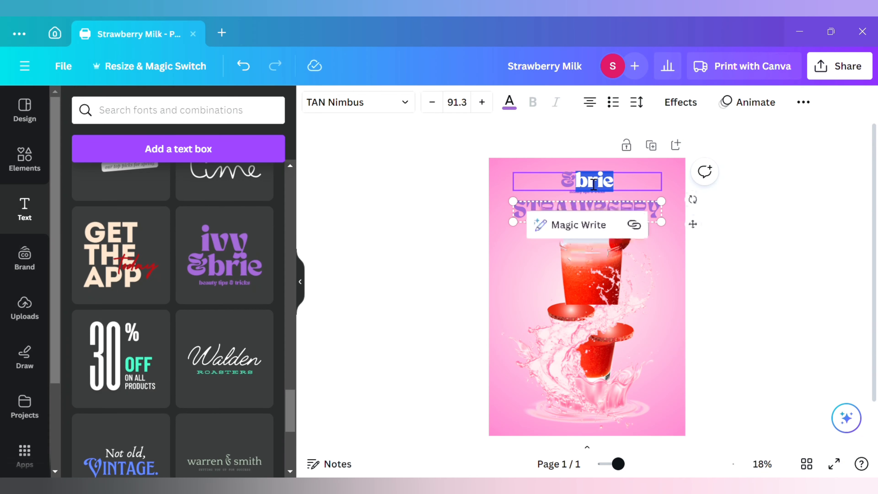
left_click(594, 185)
left_click(728, 209)
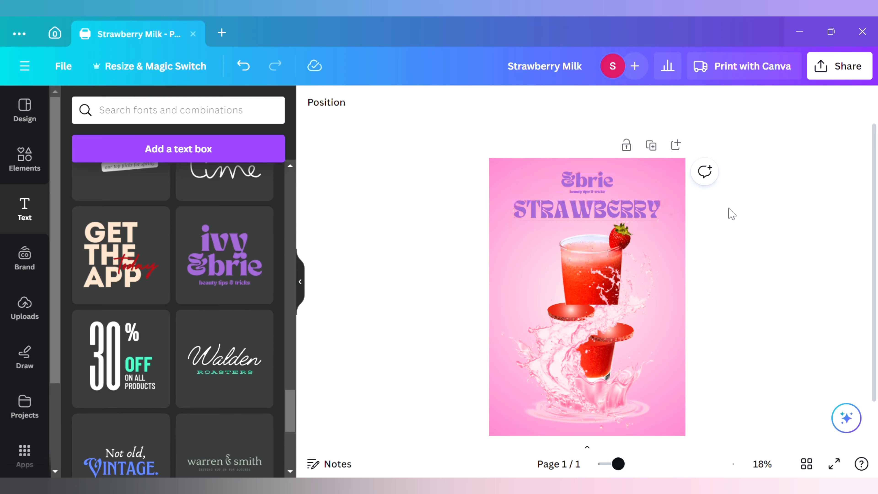
left_click(629, 205)
left_click(627, 169)
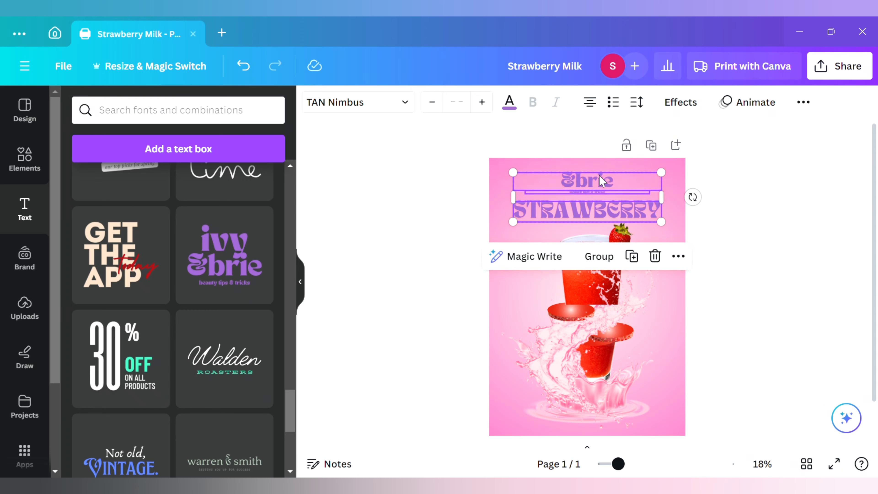
left_click(406, 209)
left_click(545, 186)
key("Delete")
left_click(576, 193)
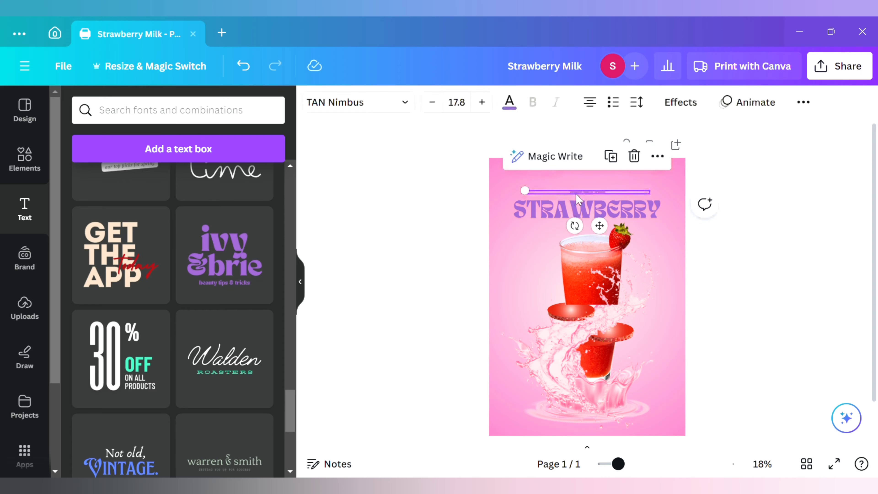
key("Delete")
Duplicate the STRAWBERRY line, place the copy directly beneath it and change its text to "MILK".
mouse_move(592, 216)
left_mouse_down()
mouse_move(591, 189)
mouse_move(602, 210)
left_mouse_up()
left_click(609, 143)
double_click(603, 209)
type("MILK")
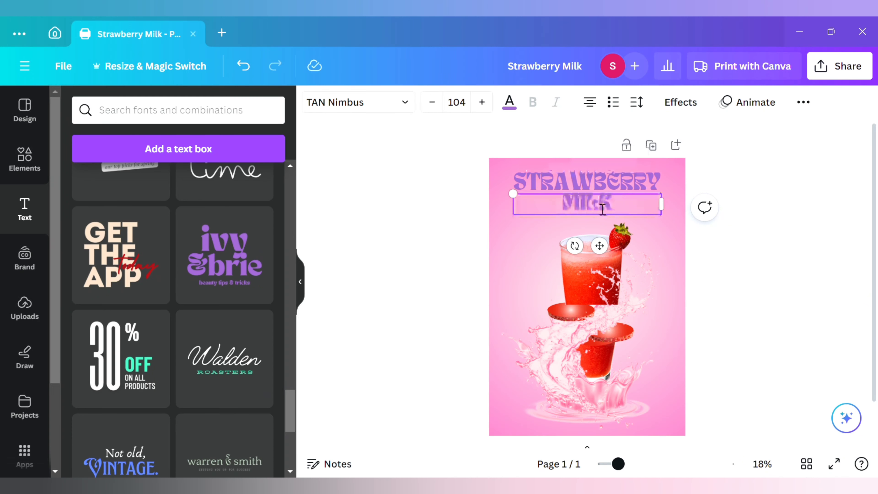
Colour STRAWBERRY dark red from the glass photo colours and MILK dark green from the strawberry photo colours.
double_click(647, 182)
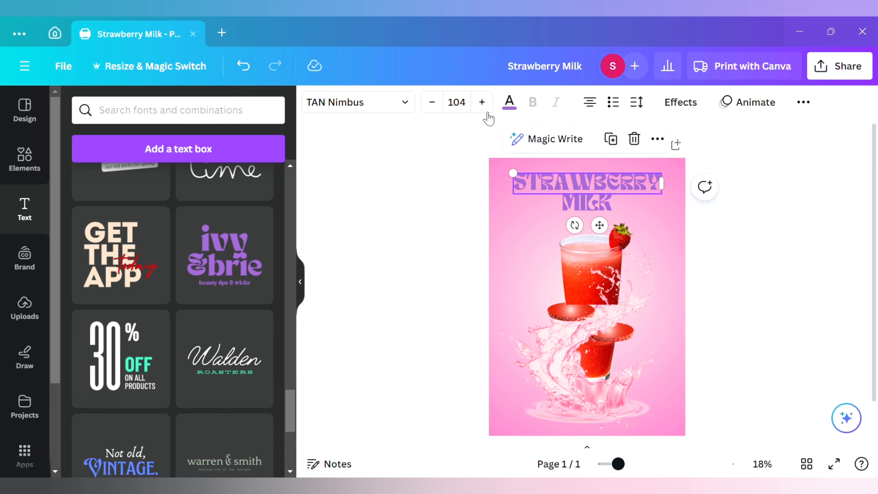
left_click(509, 102)
left_click(148, 317)
left_click(582, 207)
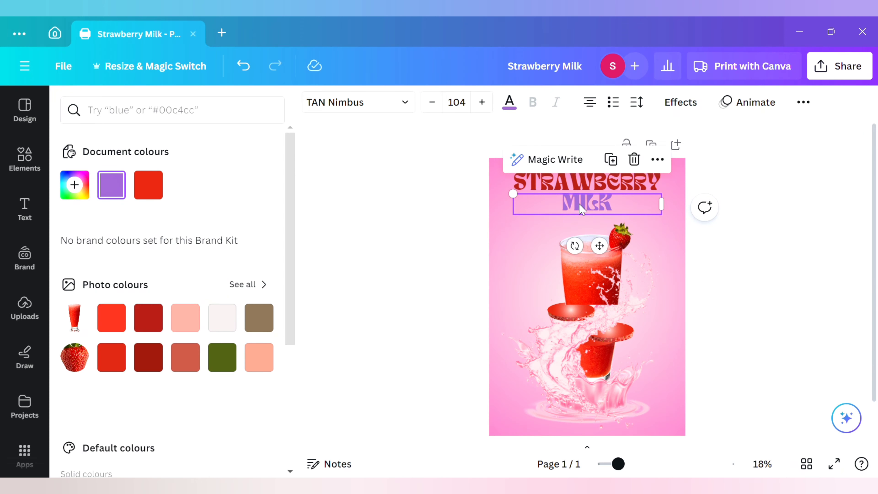
left_click(227, 360)
left_click(762, 294)
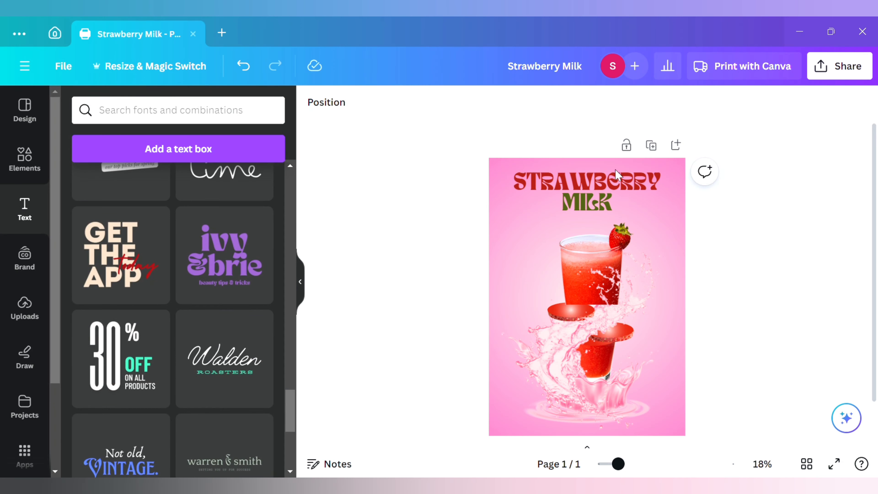
Try layering a duplicate of STRAWBERRY slightly above the original with its transparency value lowered below 86.
left_click(619, 180)
left_click(611, 139)
left_click_drag(599, 173, 627, 159)
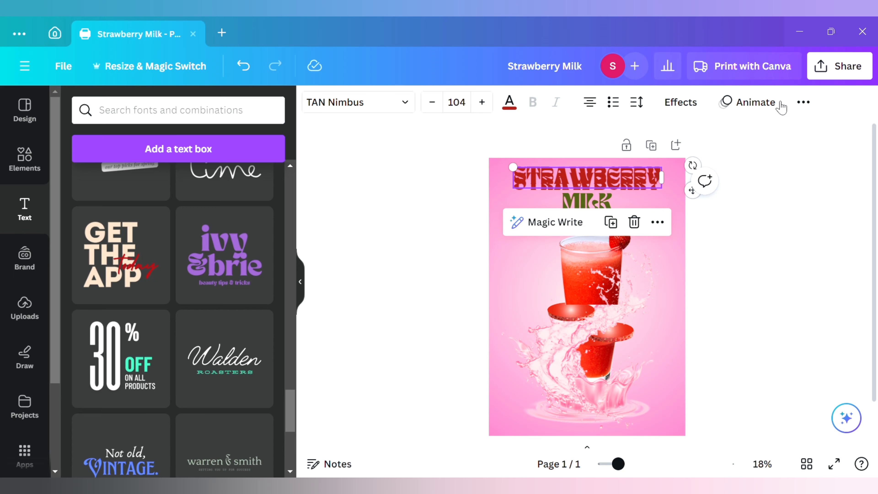
left_click(802, 103)
left_click(748, 135)
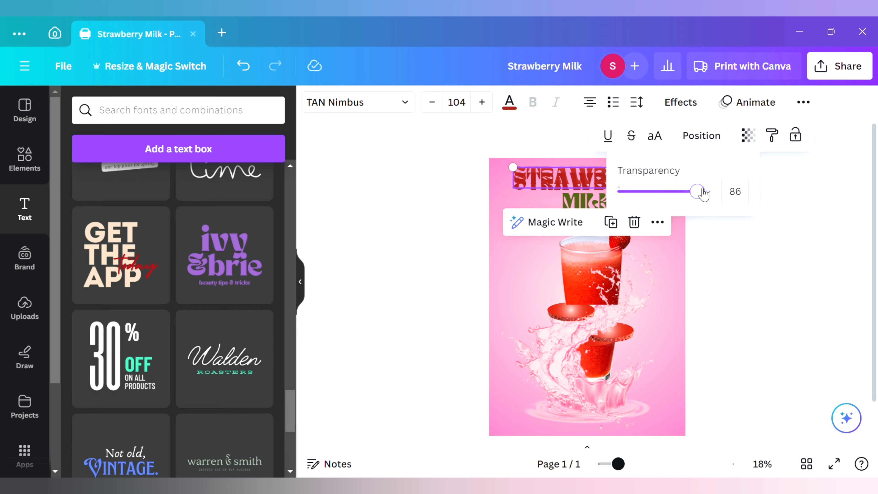
left_click_drag(703, 194, 674, 200)
left_click(795, 200)
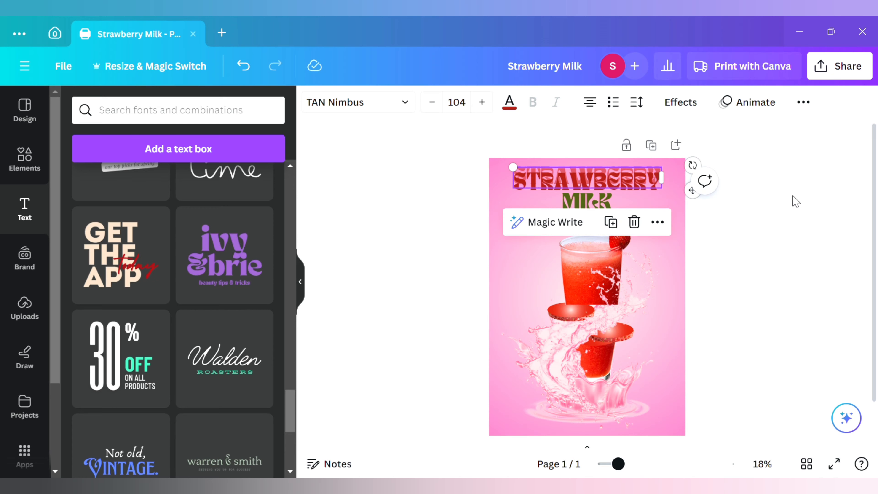
left_click(795, 201)
Try the Neon effect on the STRAWBERRY line and apply the Glitch text effect.
left_click(629, 177)
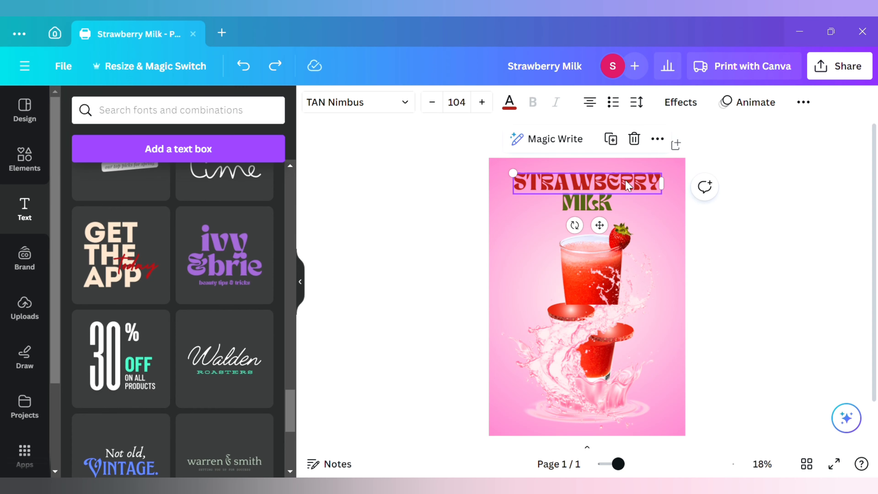
left_click(681, 102)
left_click(252, 417)
left_click(188, 384)
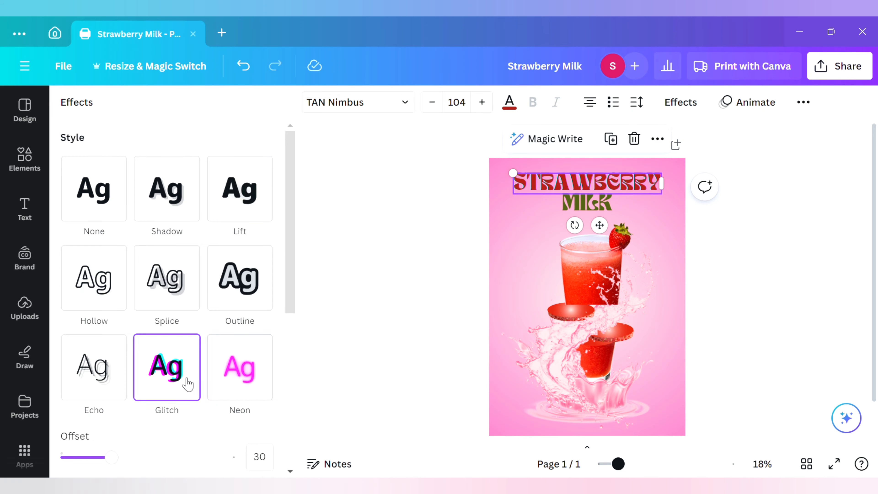
Try the Splice, Outline and Shadow effects on the STRAWBERRY line, with the shadow offset reduced to 35.
left_click(151, 299)
left_click(239, 279)
left_click(152, 199)
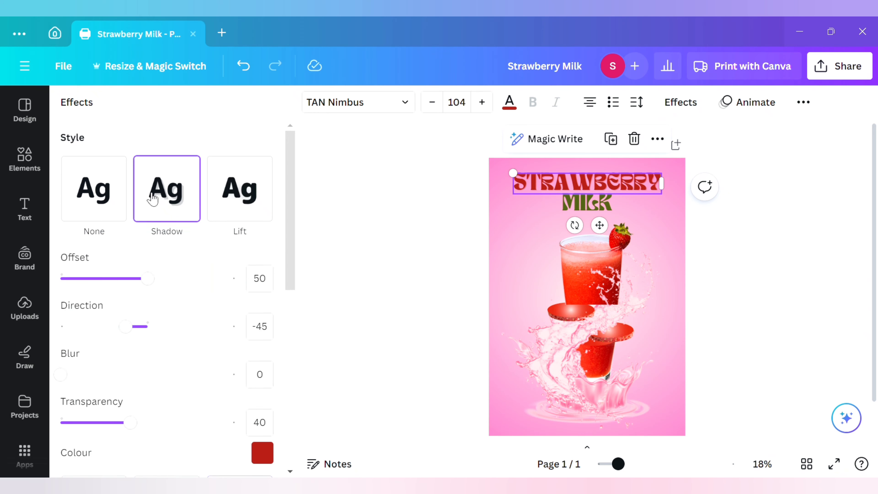
left_click_drag(174, 286, 127, 295)
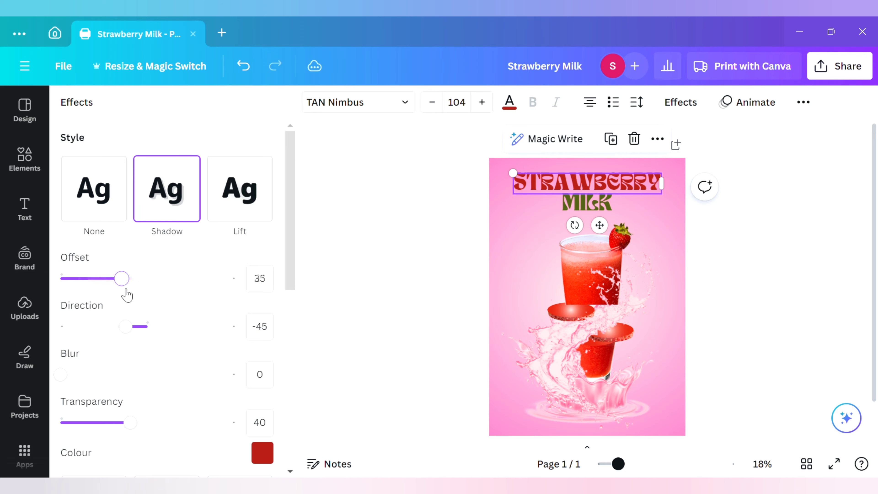
Apply the Lift effect and the Curve shape to both the STRAWBERRY and MILK lines.
left_click(254, 208)
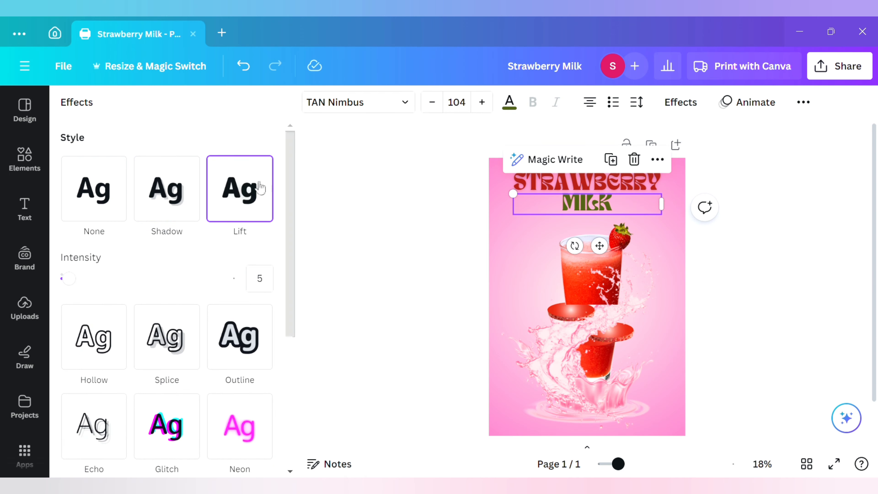
scroll(221, 263, "down", 6)
left_click(188, 432)
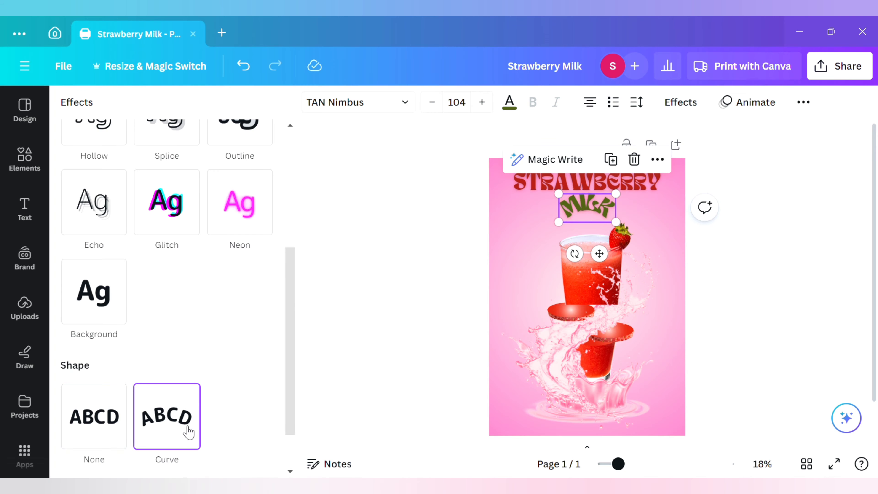
left_click(550, 182)
left_click(198, 406)
left_click(767, 333)
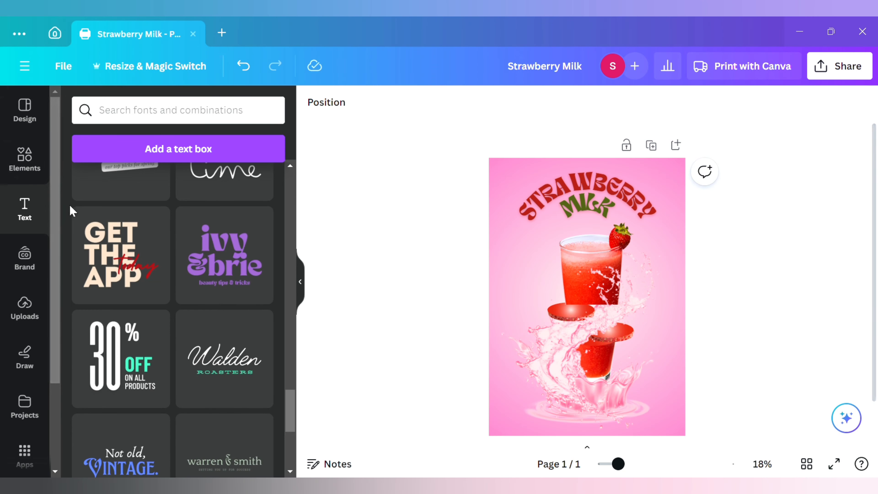
Add the tilted red strawberry from the recently used elements, shrink and rotate it, and place it on the glass's right rim.
left_click(24, 157)
left_click(257, 182)
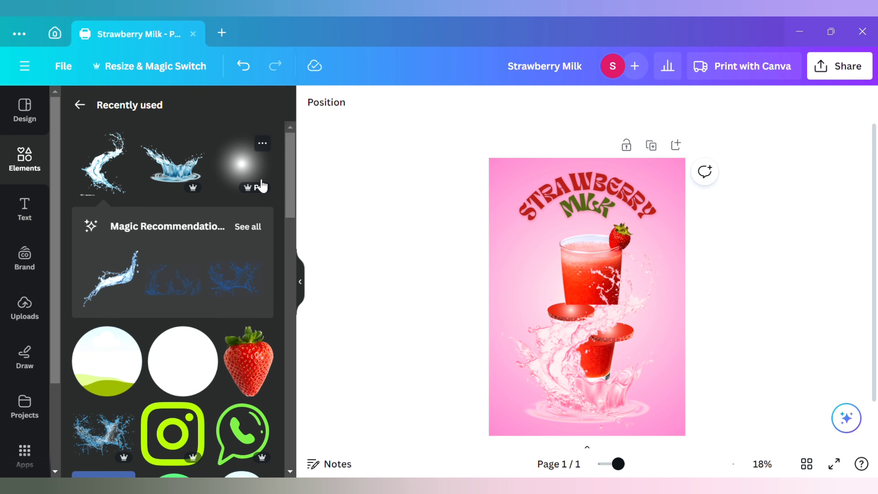
scroll(196, 398, "down", 10)
left_click(103, 366)
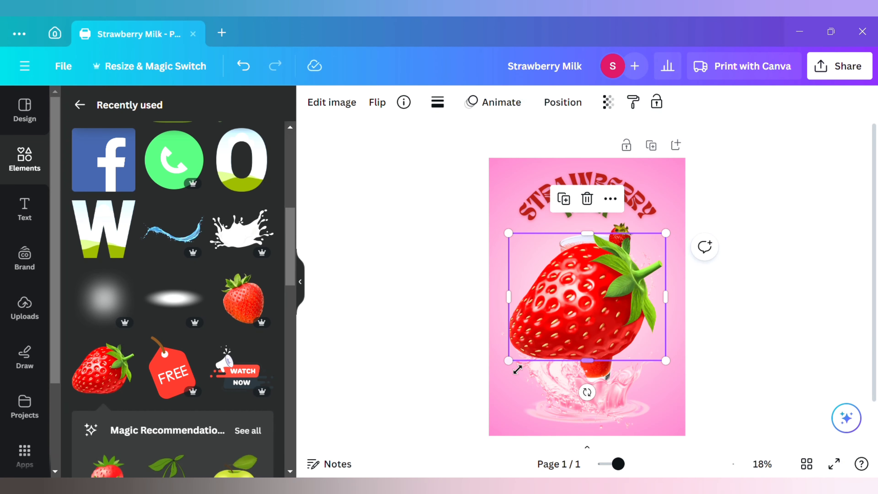
left_click_drag(518, 370, 636, 250)
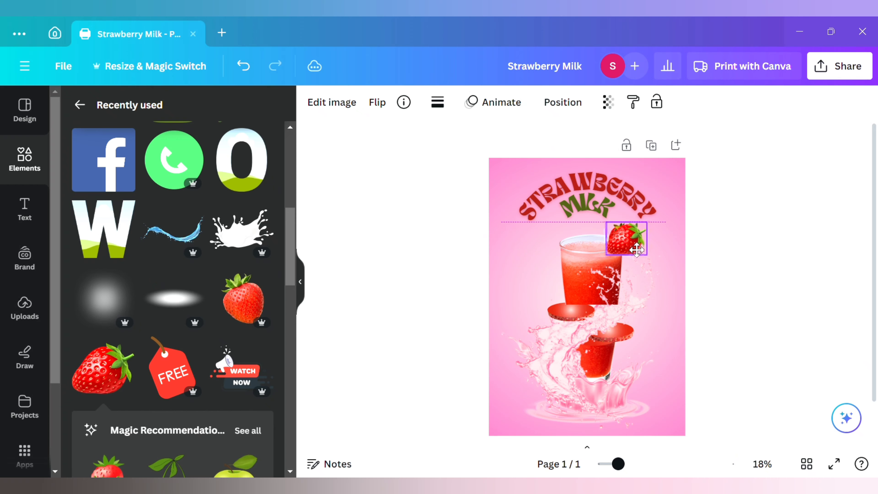
left_click_drag(616, 286, 639, 291)
left_click_drag(636, 249, 635, 240)
left_click(746, 274)
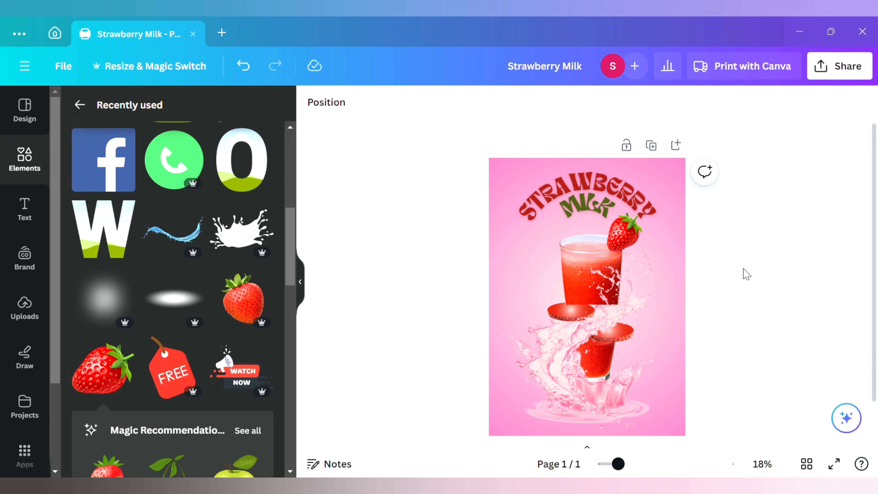
Search the element graphics for "straw" and look through the results for a drinking straw.
left_click(79, 108)
left_click(151, 115)
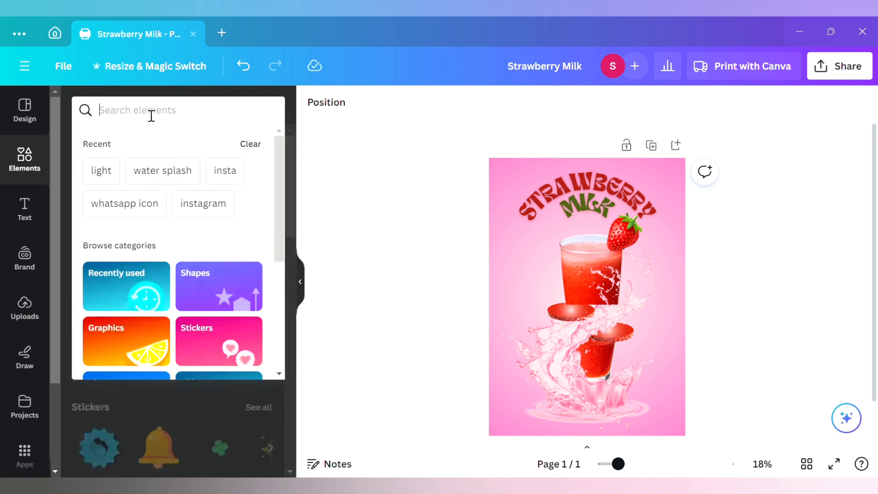
type("straw")
key("Return")
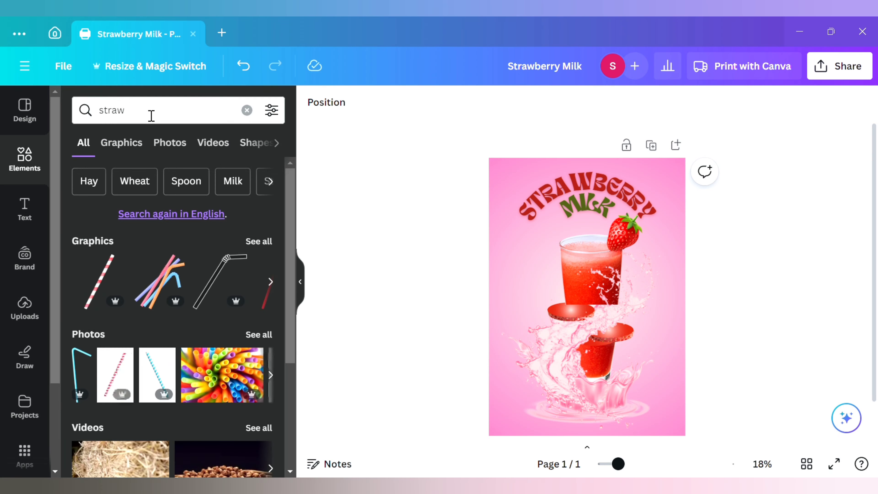
left_click(271, 245)
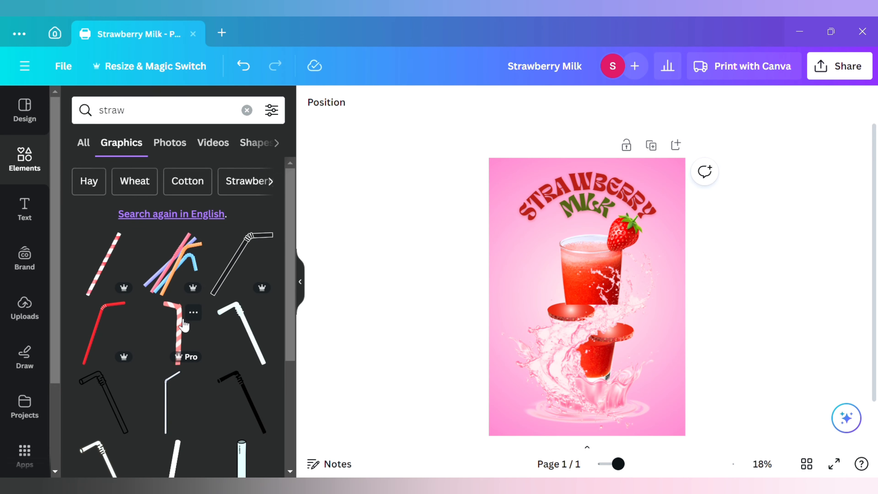
scroll(149, 329, "down", 5)
scroll(148, 330, "down", 5)
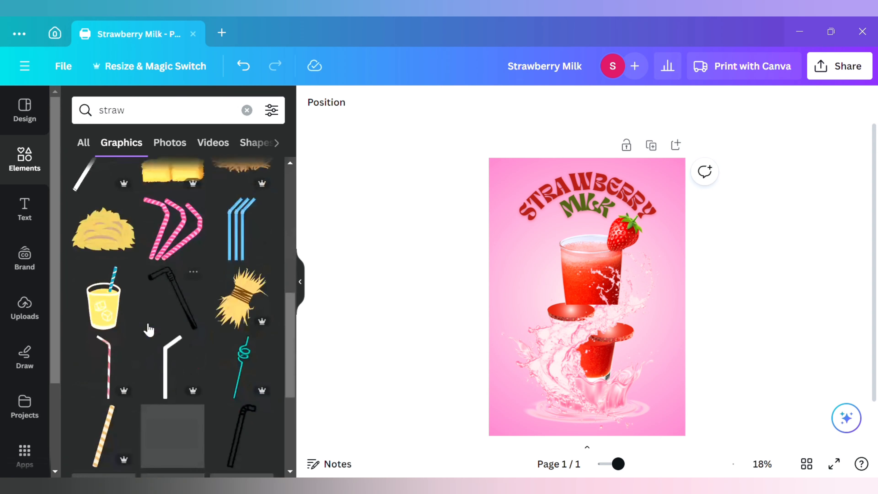
scroll(176, 238, "down", 5)
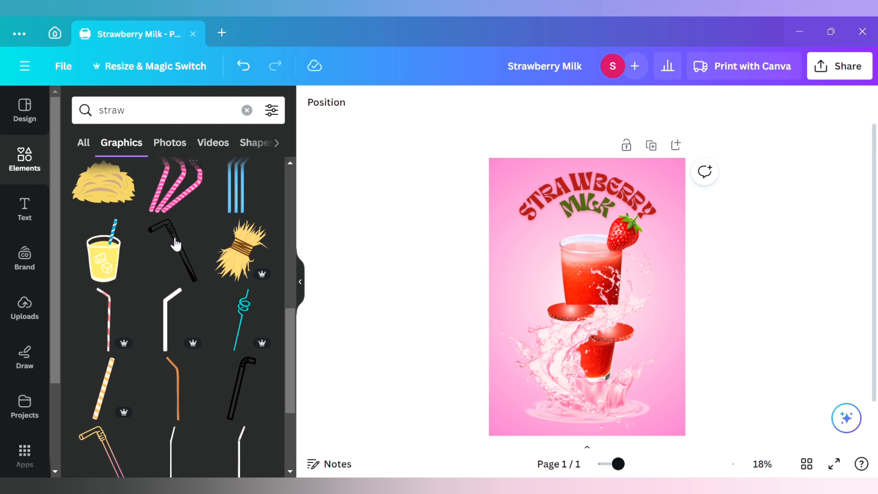
Try adding the teal curly straw, tilting it to lean leftward out of the upper glass.
left_click(241, 236)
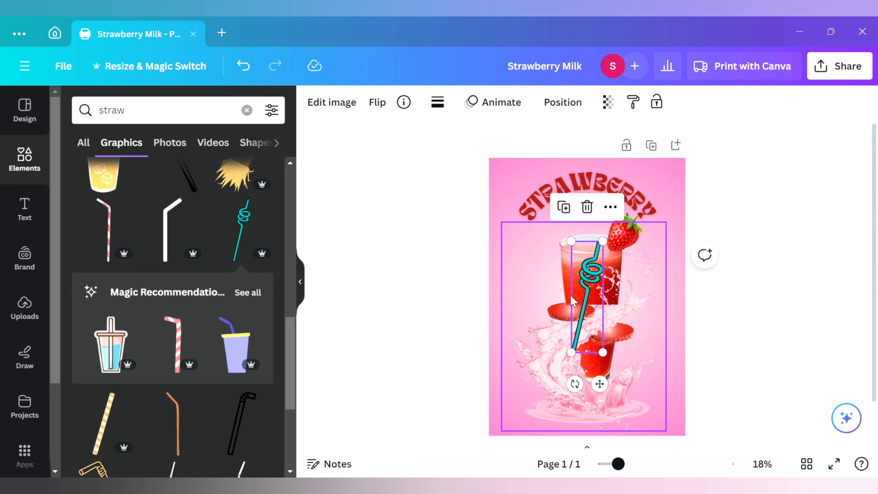
left_click_drag(577, 300, 571, 273)
left_click_drag(581, 362, 650, 363)
left_click_drag(576, 264, 570, 263)
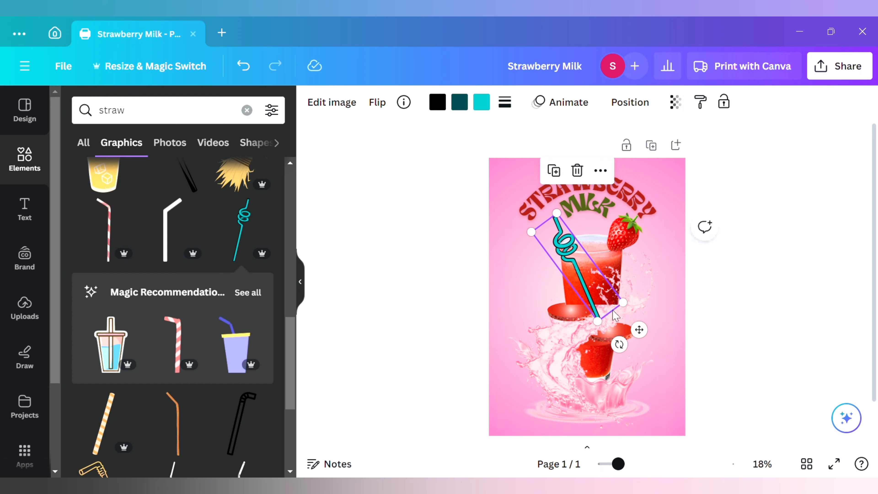
left_click_drag(592, 321, 587, 314)
Crop away the lower part of the teal straw with a freeform crop, and delete the straw from the poster.
left_click(358, 104)
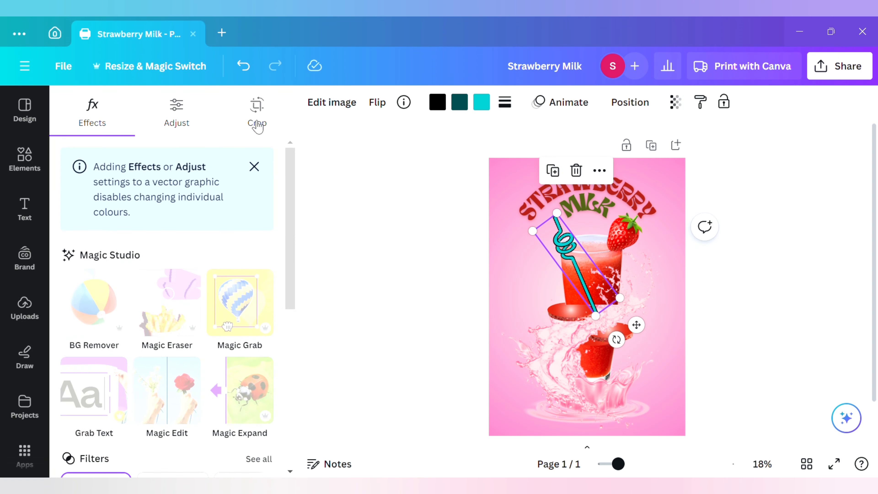
left_click(256, 119)
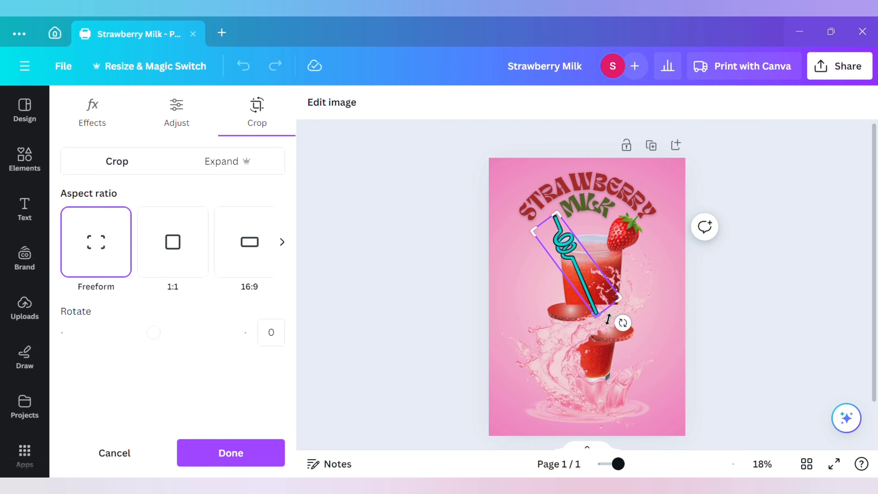
left_click_drag(608, 319, 574, 287)
left_click(785, 295)
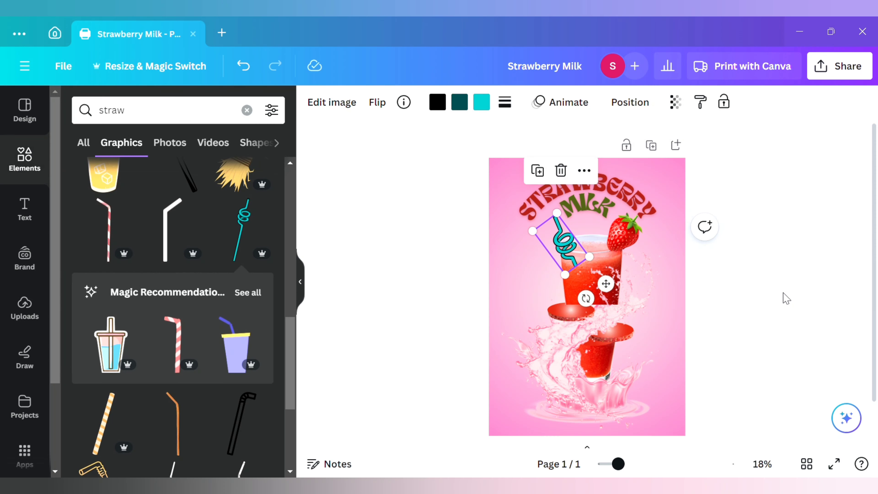
left_click(774, 295)
left_click(576, 258)
left_click(561, 172)
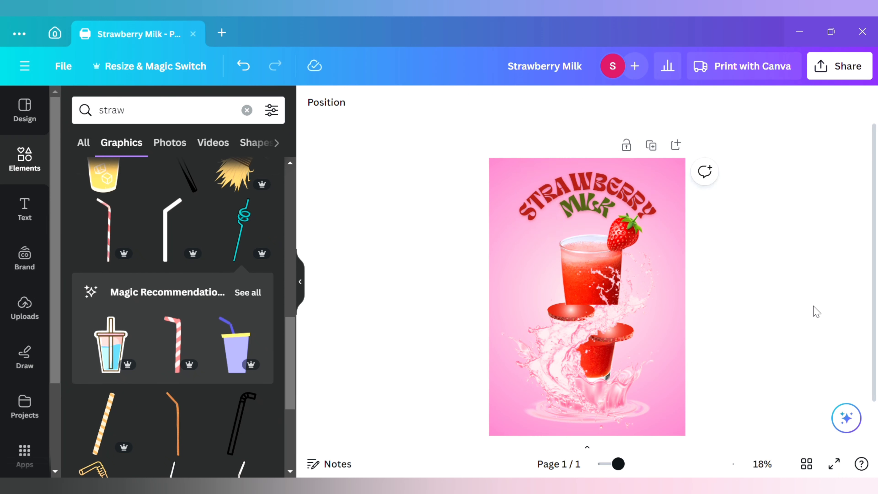
Clear the straw search and browse the recently used elements.
scroll(121, 163, "up", 5)
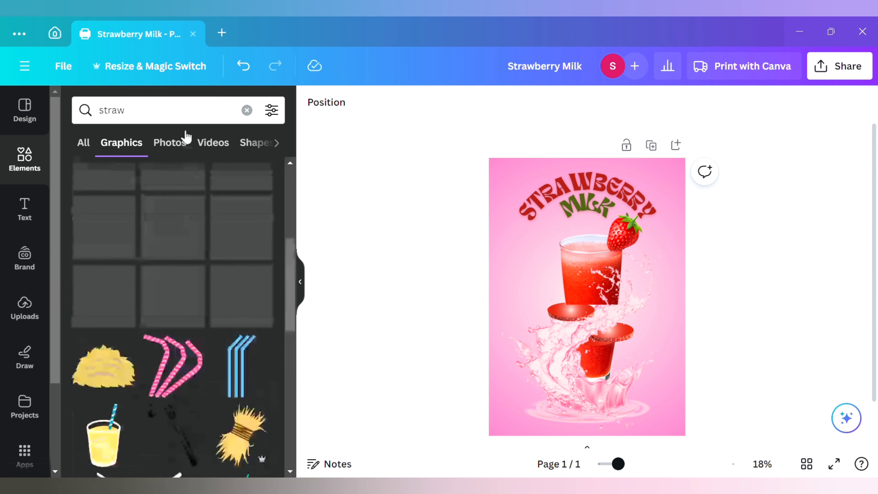
left_click(246, 110)
left_click(265, 183)
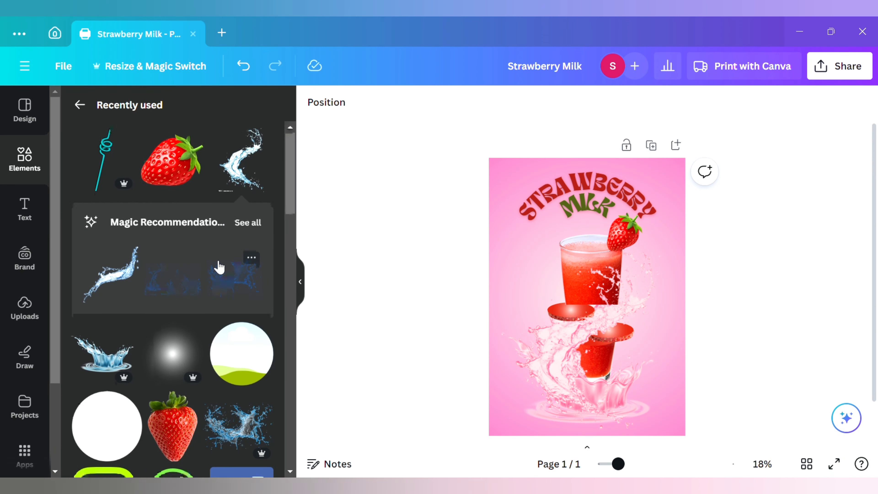
scroll(187, 216, "down", 10)
scroll(186, 217, "up", 2)
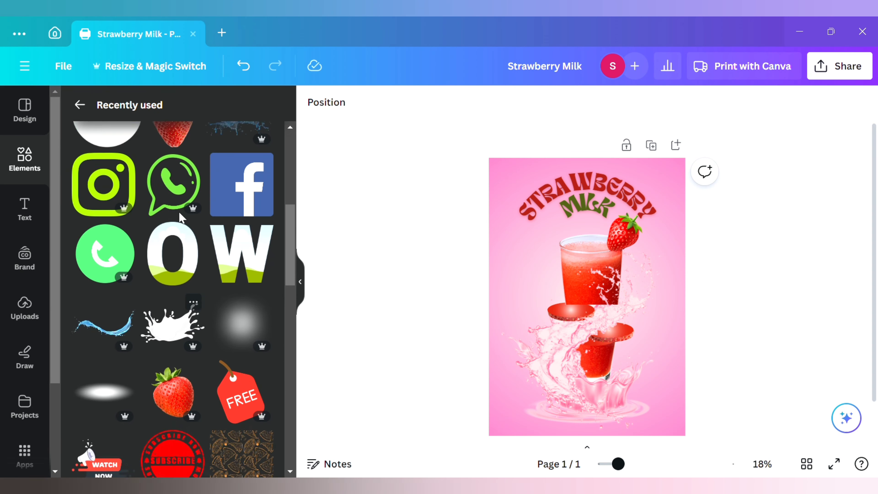
Shrink the strawberry on the glass's right rim slightly.
left_click(626, 229)
left_click_drag(641, 216, 636, 223)
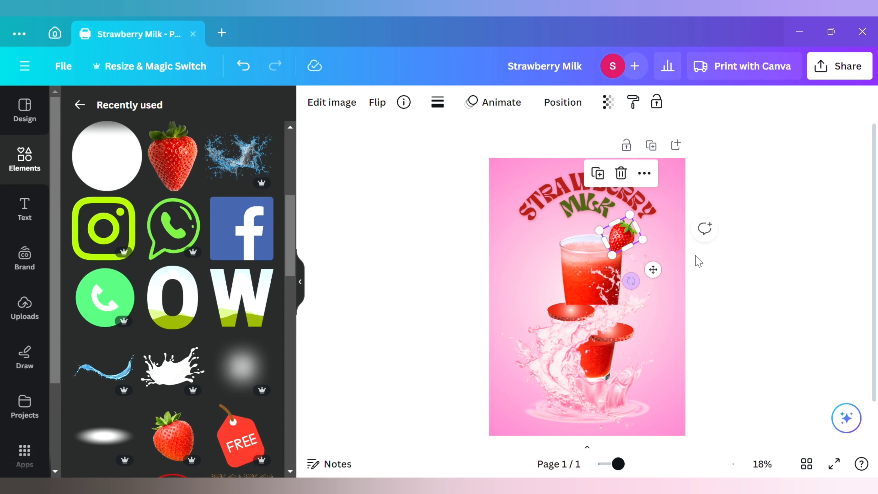
left_click(707, 263)
Add the blue water splash from the recently used elements and move it partly off the poster's upper-left corner.
scroll(760, 298, "down", 1)
scroll(772, 301, "up", 1)
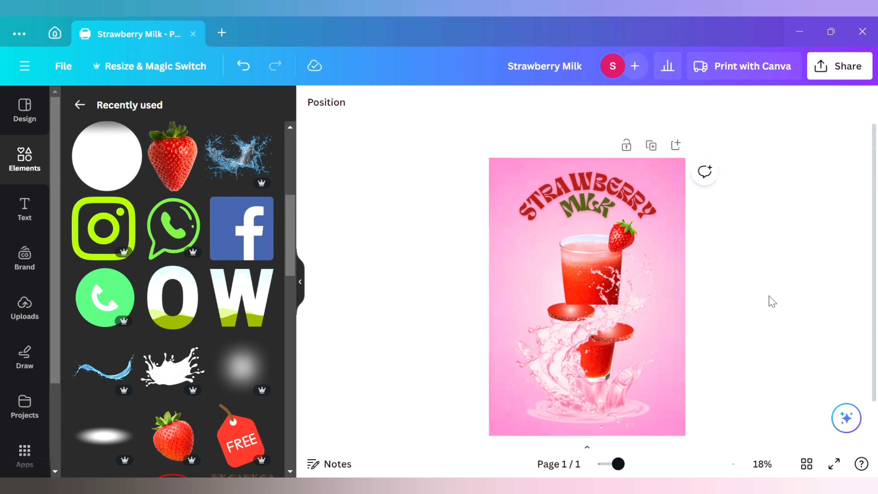
left_click(239, 168)
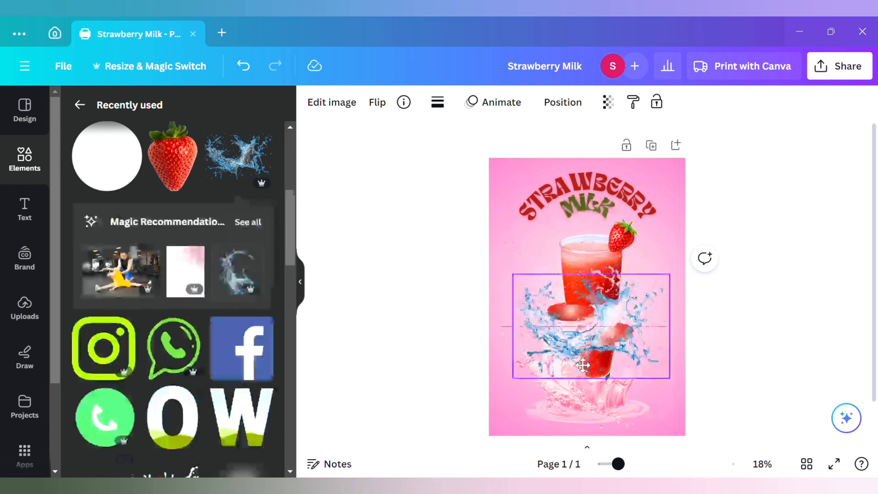
left_click_drag(578, 324, 464, 226)
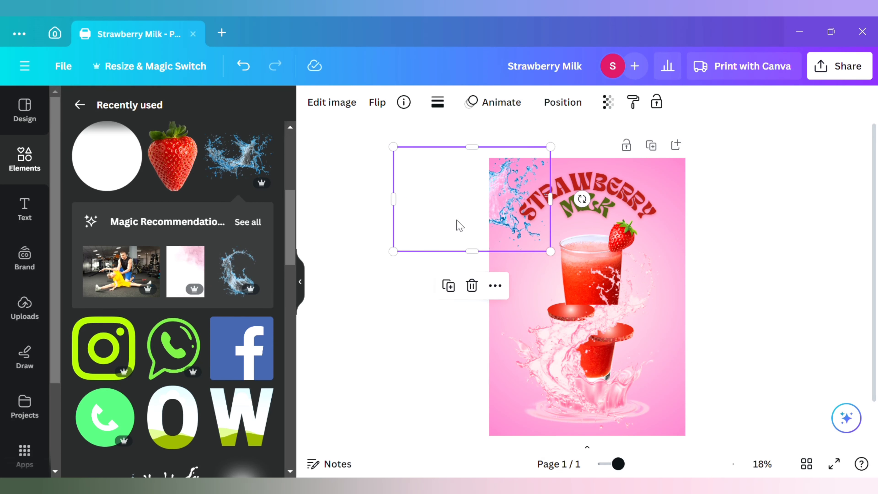
Recolour the blue water splash with the light pink Duotone filter.
left_click(346, 107)
scroll(103, 380, "down", 3)
left_click(170, 323)
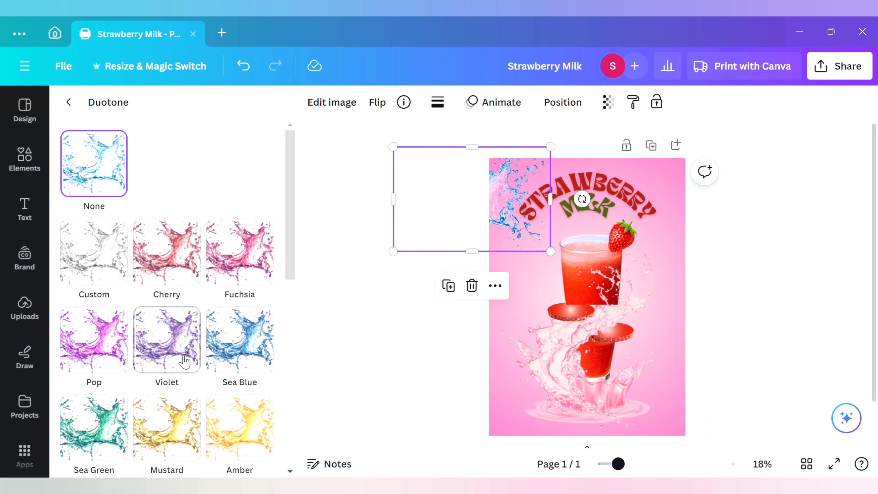
scroll(183, 382, "down", 2)
left_click(176, 436)
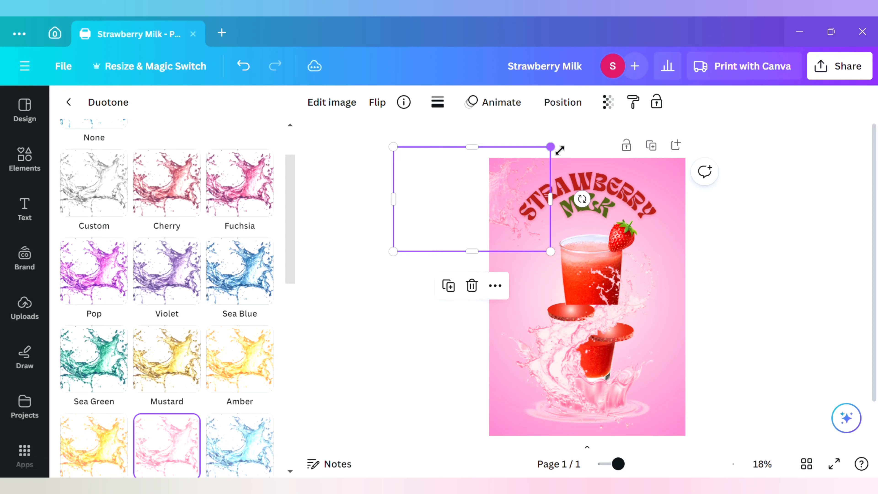
Enlarge the pink splash in the poster's upper-left corner and place a copy of it in the lower-right corner.
left_click_drag(559, 150, 584, 138)
left_click_drag(503, 191, 507, 212)
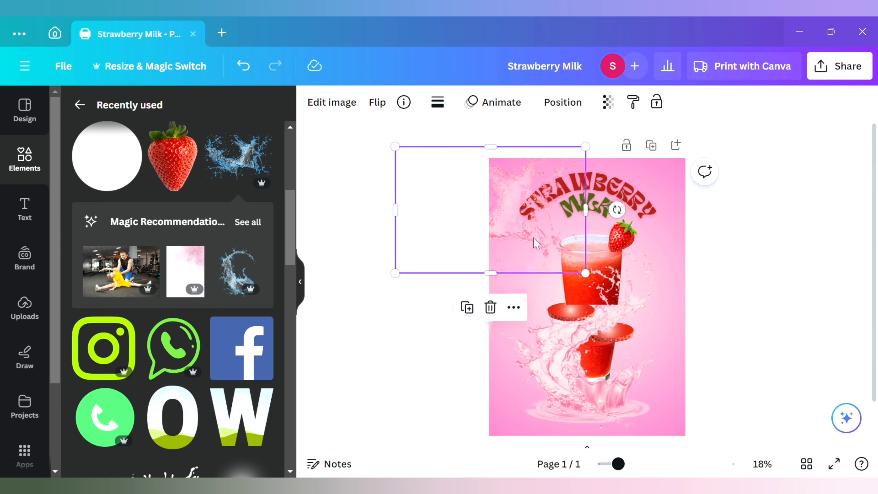
left_click_drag(535, 243, 731, 410)
Search the elements for "strawbery" and look through the graphics results for another strawberry.
left_click(141, 111)
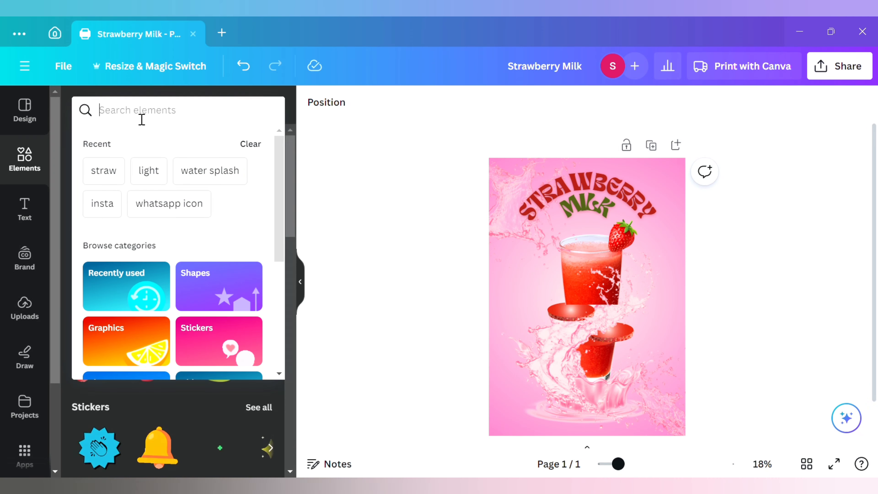
type("s")
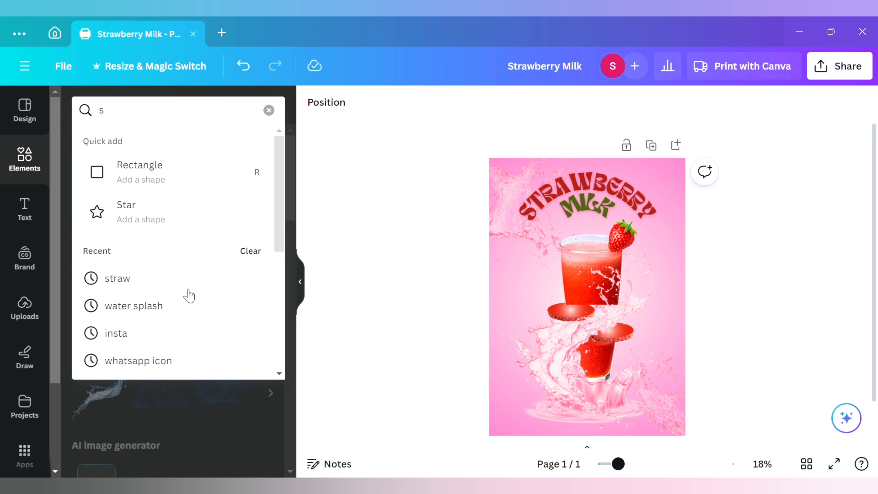
type("trawbery")
key("Return")
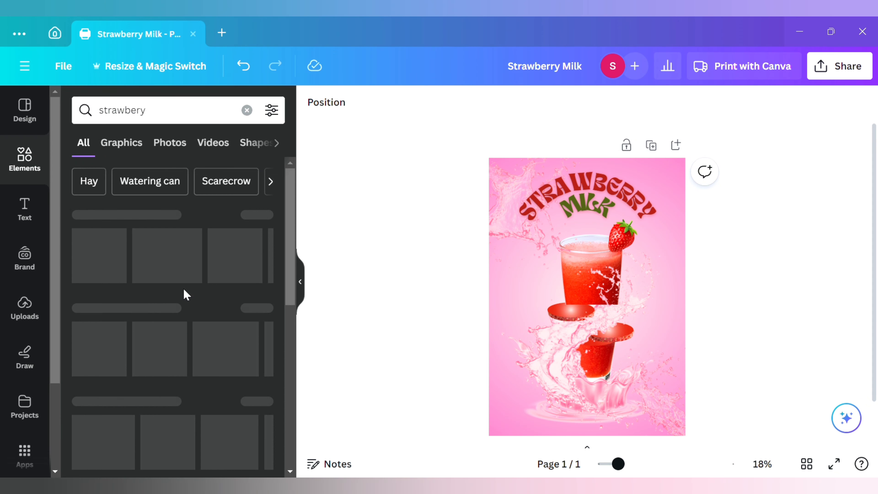
left_click(252, 243)
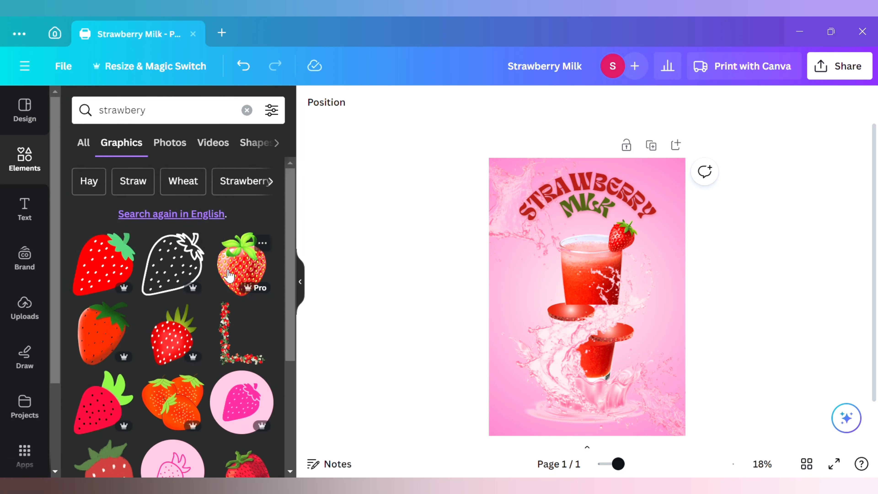
scroll(229, 275, "down", 20)
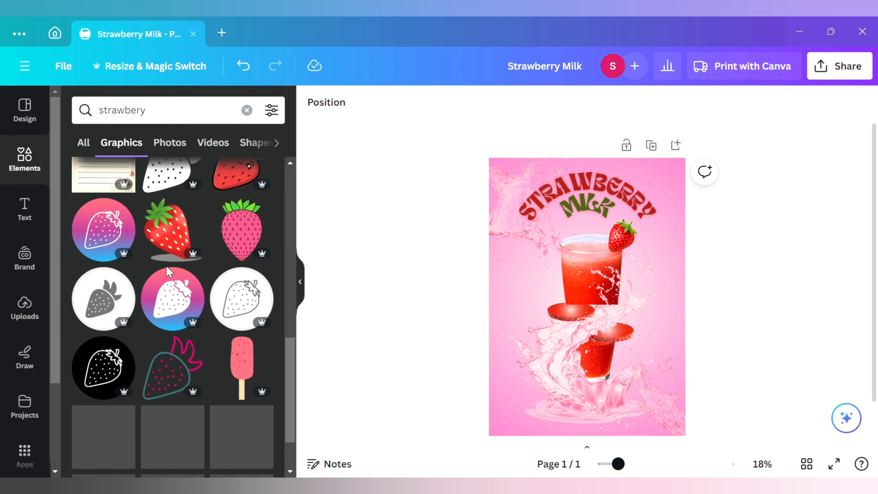
scroll(167, 270, "down", 12)
Open the recommendations related to the strawberry on the glass's rim and browse them for a matching strawberry graphic.
left_click(624, 239)
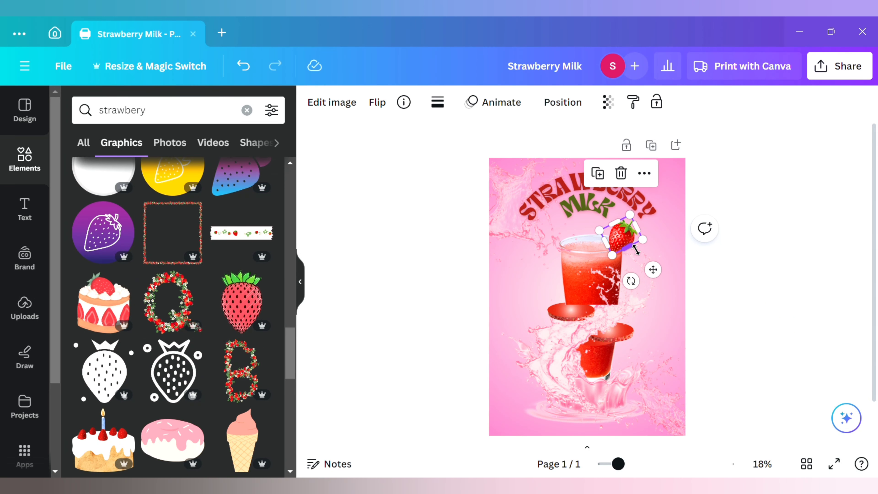
left_click(404, 102)
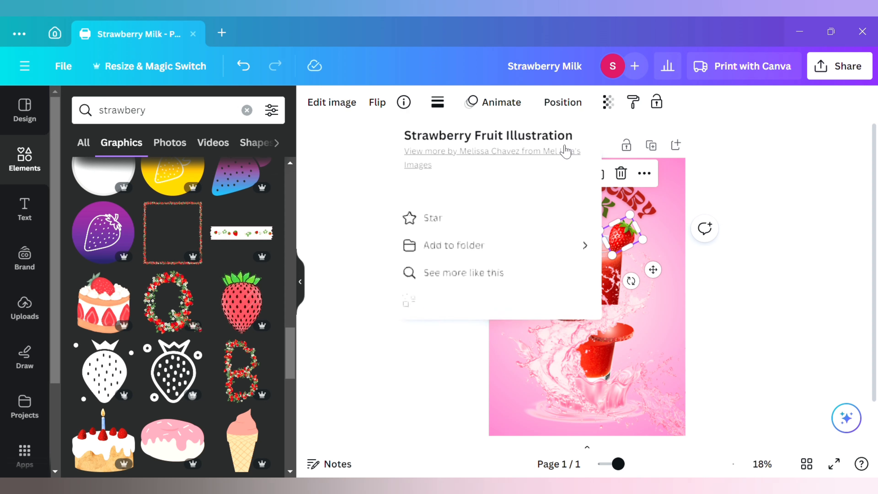
left_click(500, 366)
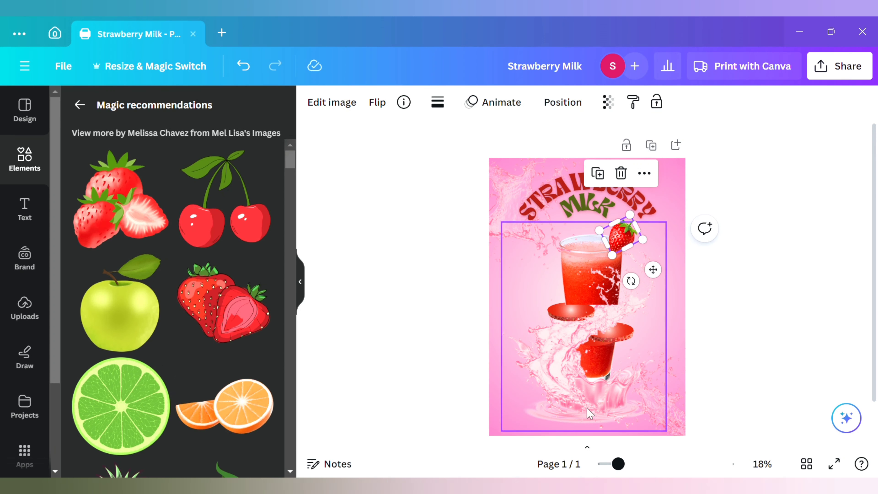
scroll(214, 353, "down", 5)
scroll(213, 352, "down", 10)
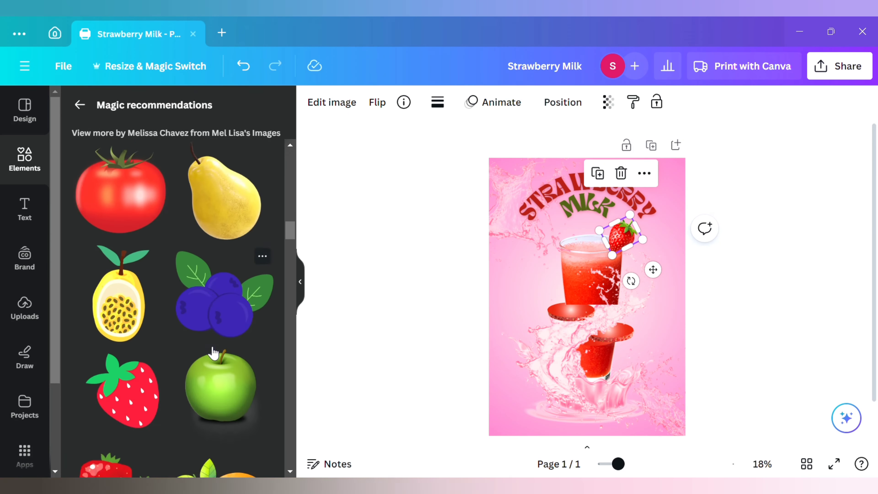
scroll(213, 353, "up", 5)
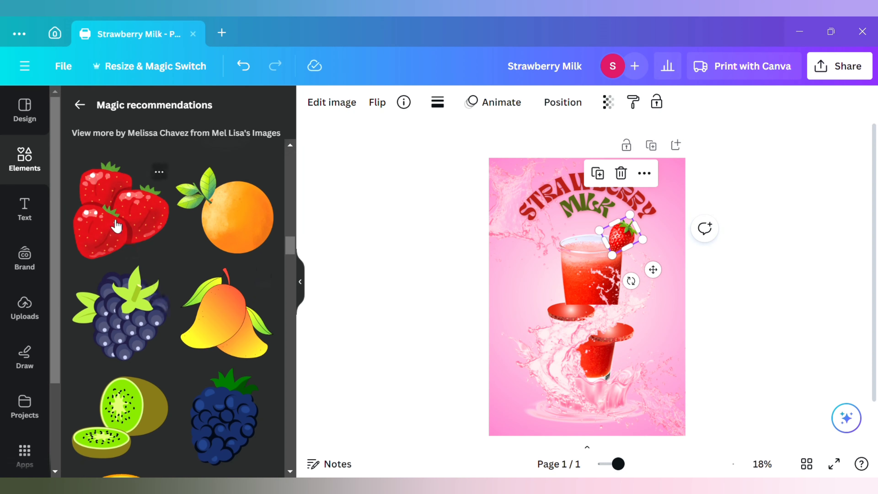
scroll(117, 226, "down", 10)
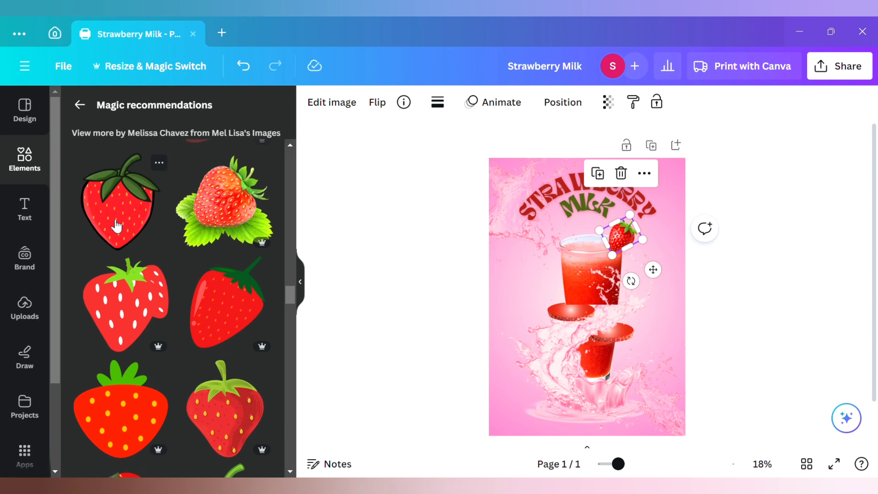
Try the strawberry with green leaves near the base of the glass at a smaller size, and remove it.
left_click(238, 329)
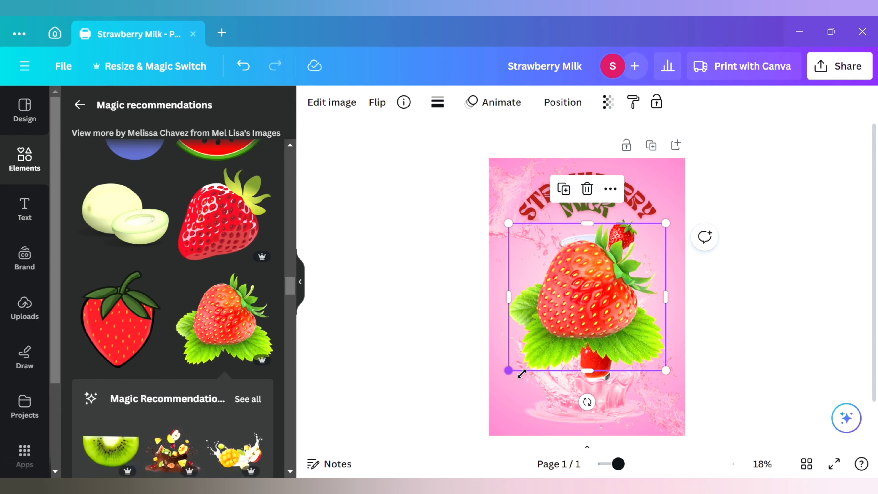
left_click_drag(513, 369, 606, 417)
key("Delete")
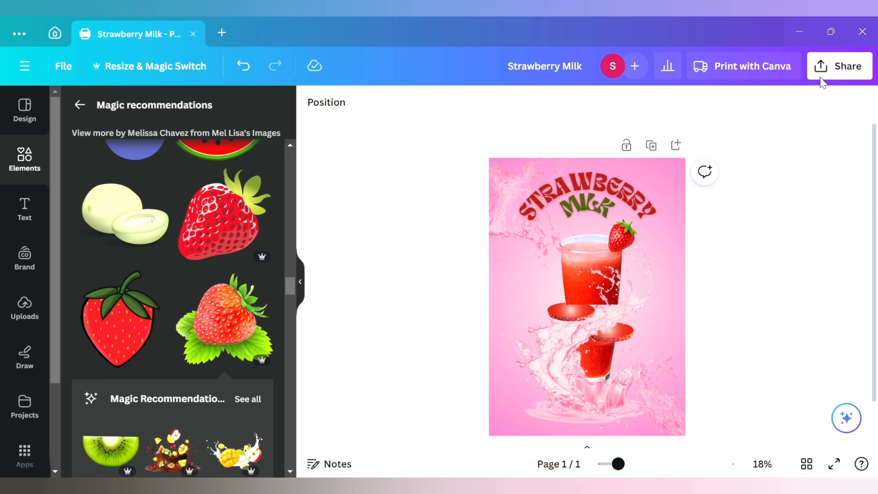
Download the finished strawberry milk poster as a PNG file.
mouse_move(626, 463)
left_mouse_down()
mouse_move(676, 464)
mouse_move(620, 463)
left_mouse_up()
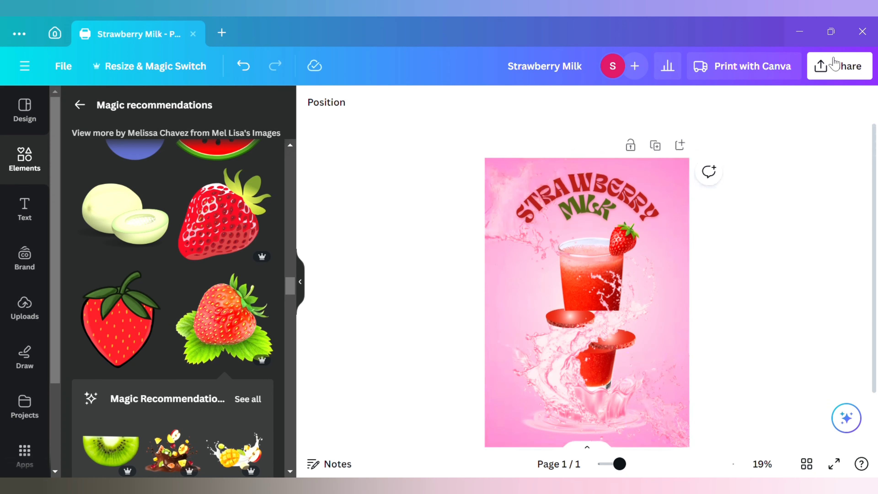
left_click(840, 66)
left_click(710, 412)
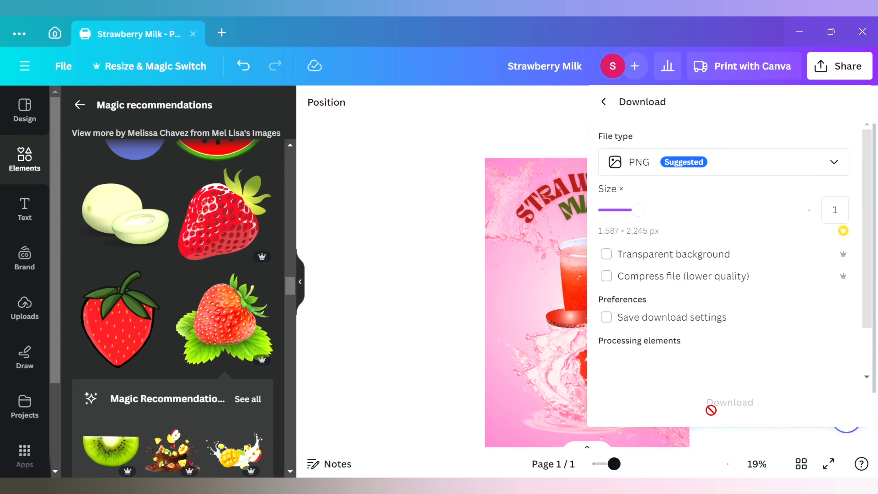
left_click(724, 351)
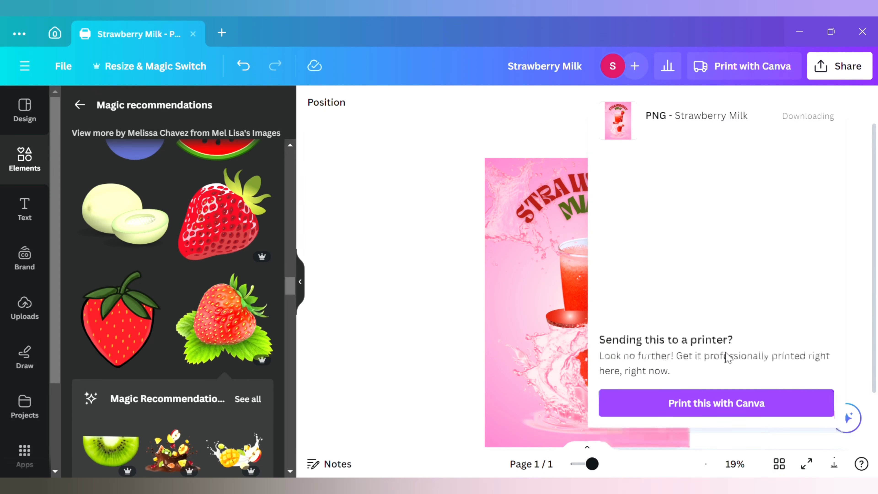